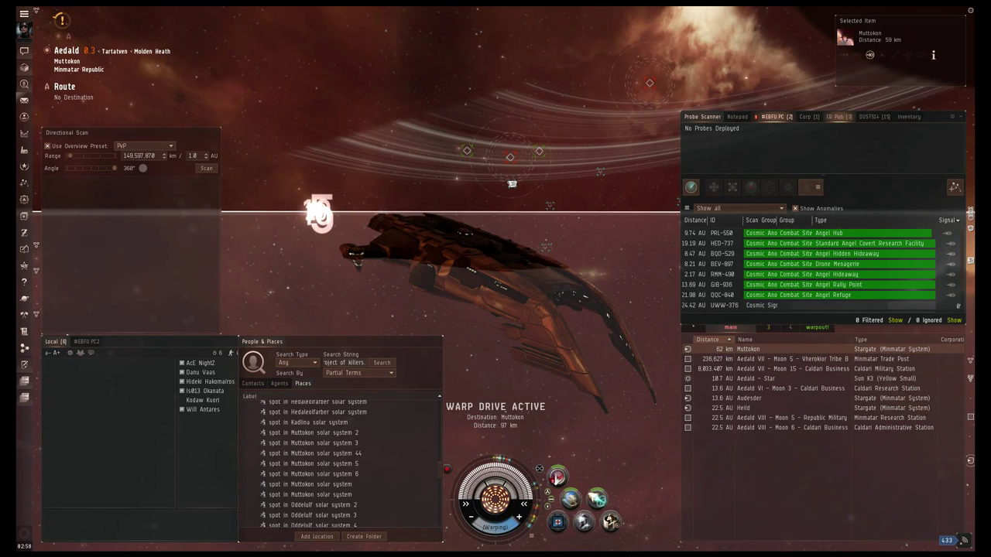
Step: Bring the #EBFU PC fleet chat to the front during the Muttokon gate jump
{"action": "left_click", "coordinate": [778, 116]}
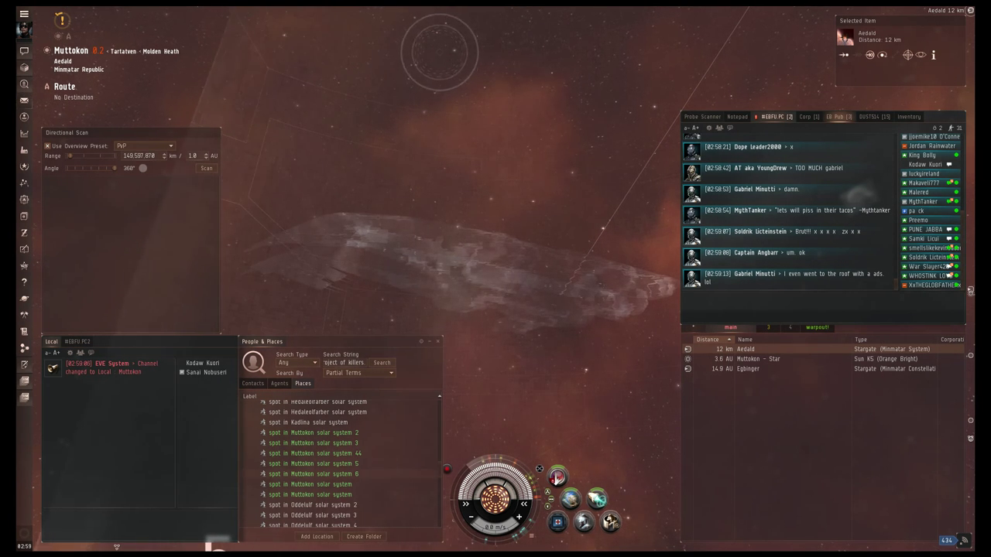
Step: Warp to the saved Muttokon spot, then check and close a local pilot's info
{"action": "right_click", "coordinate": [345, 484]}
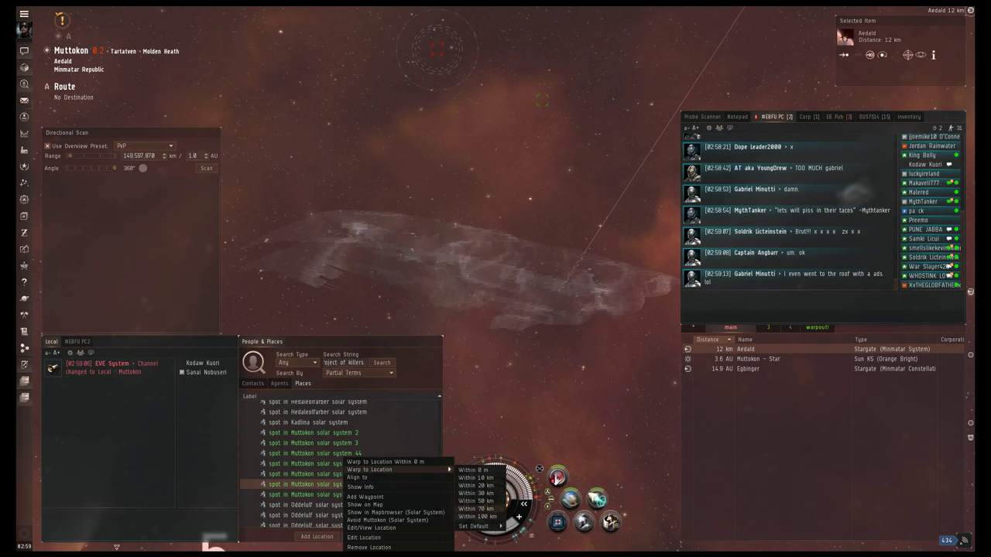
{"action": "left_click", "coordinate": [476, 509]}
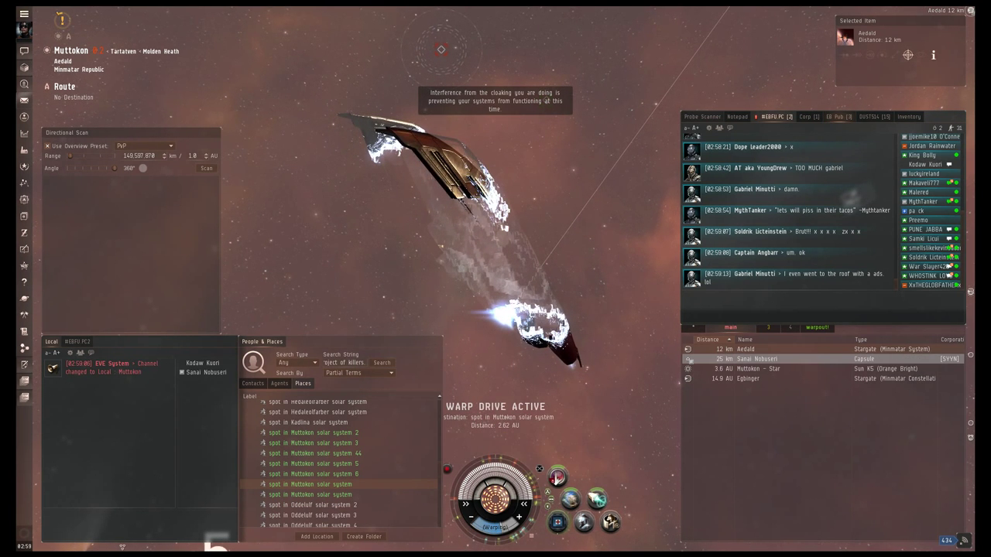
{"action": "right_click", "coordinate": [223, 374]}
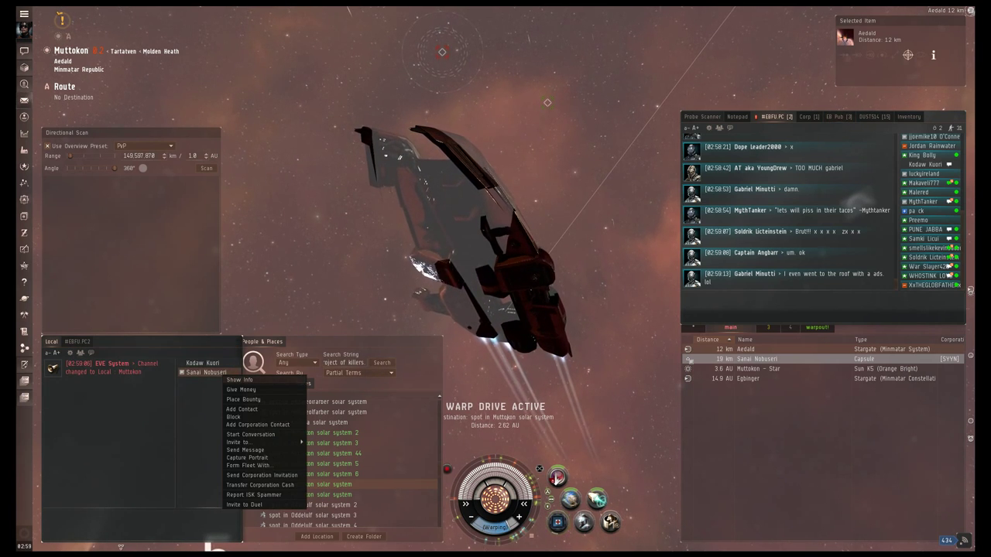
{"action": "left_click", "coordinate": [239, 381]}
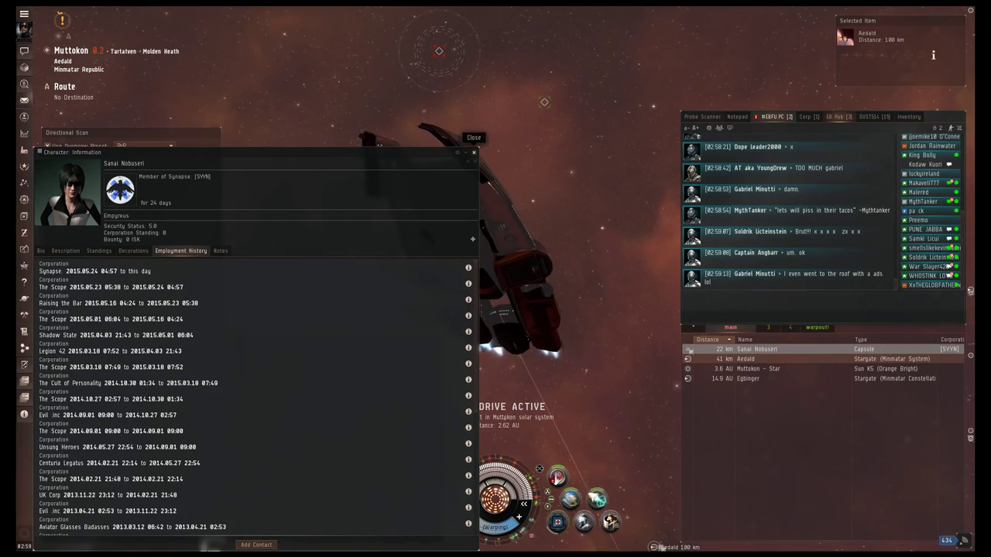
{"action": "left_click", "coordinate": [474, 152]}
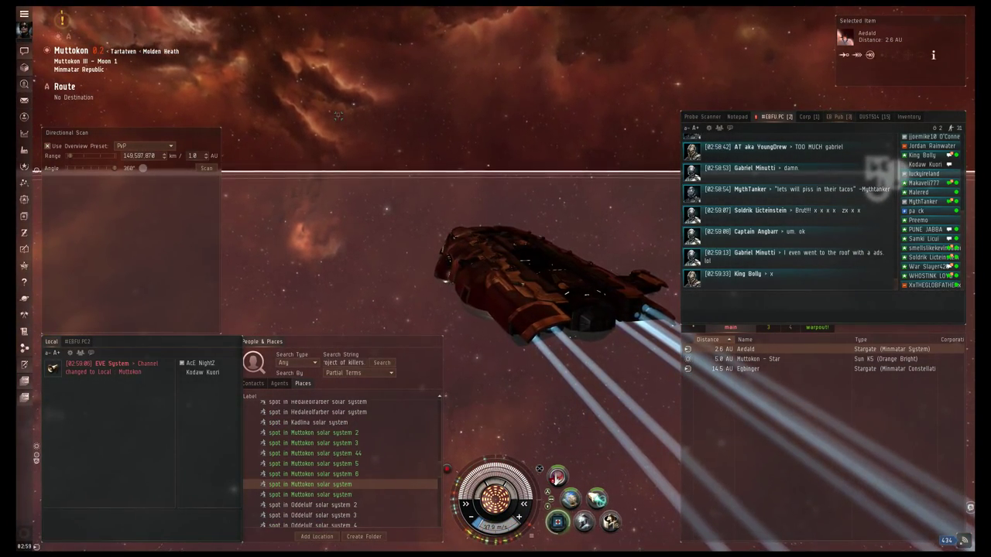
Step: Warp within District 3 of Muttokon II, then check and close AcE NightZ's info
{"action": "right_click", "coordinate": [497, 98]}
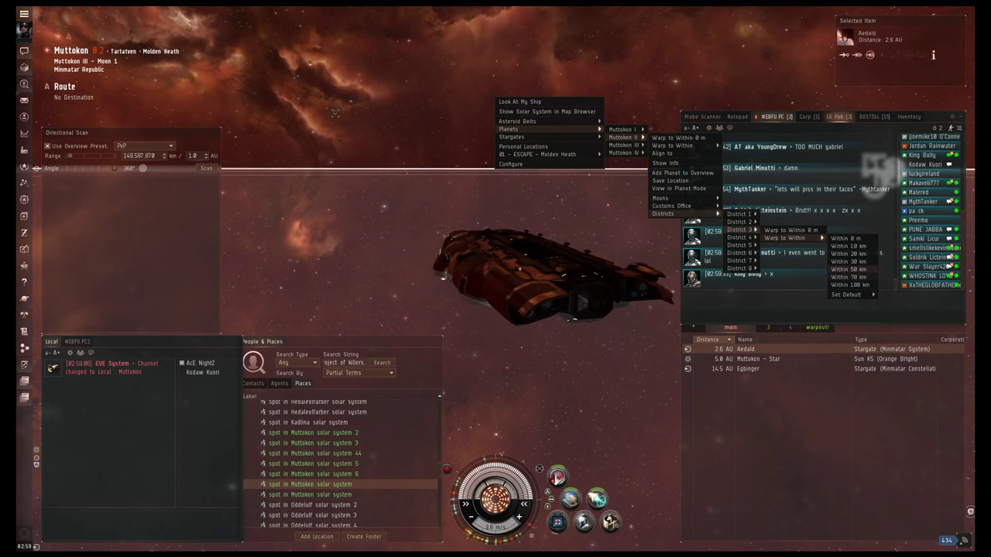
{"action": "left_click", "coordinate": [848, 246]}
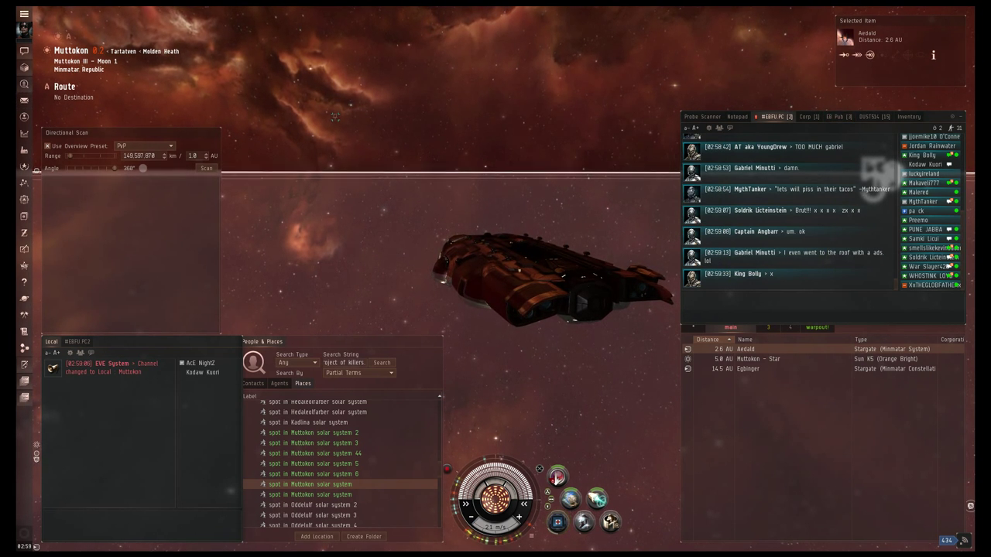
{"action": "right_click", "coordinate": [201, 363]}
{"action": "left_click", "coordinate": [232, 358]}
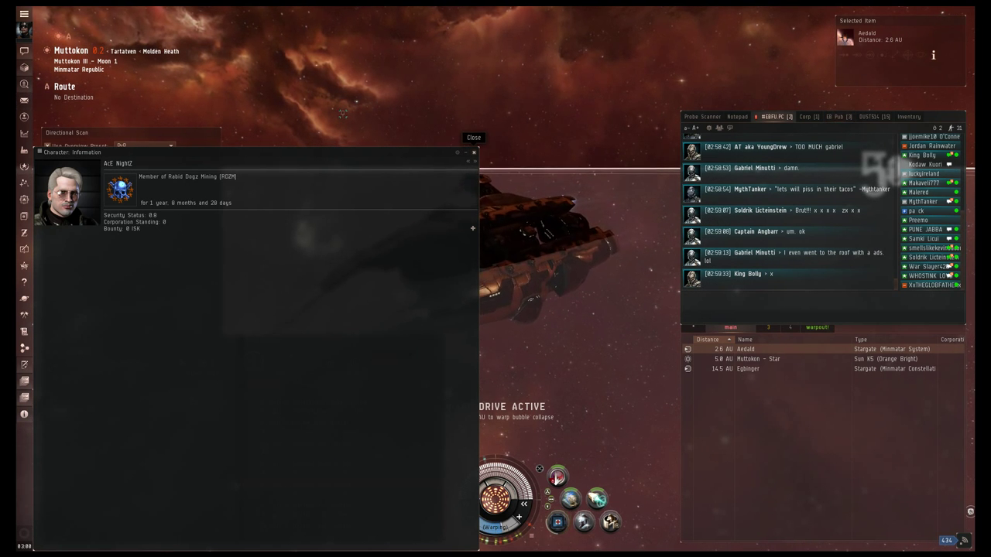
{"action": "left_click", "coordinate": [474, 152]}
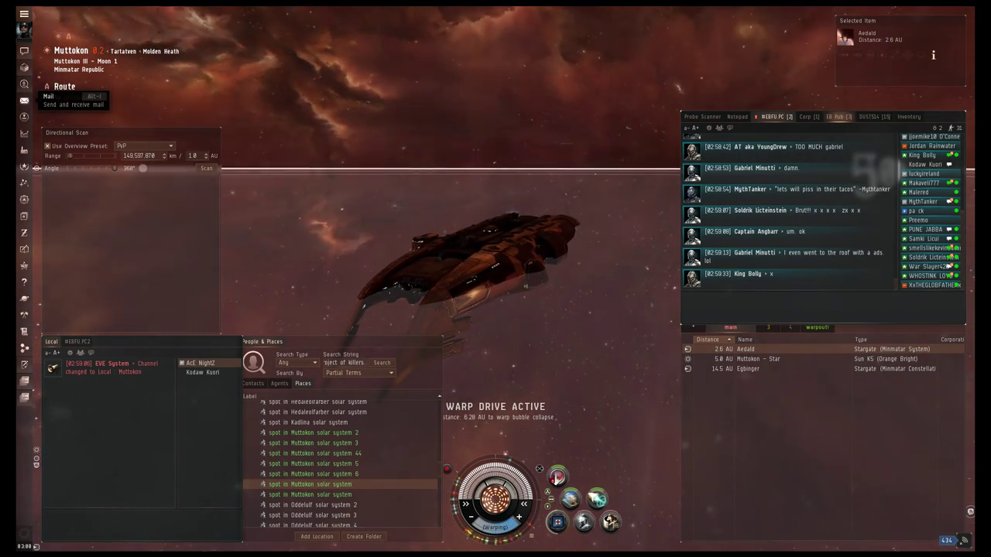
Step: Read the newest mail, 'RE: Sent you 3m', then close EVE Mail
{"action": "key", "text": "alt+i"}
{"action": "left_click", "coordinate": [464, 69]}
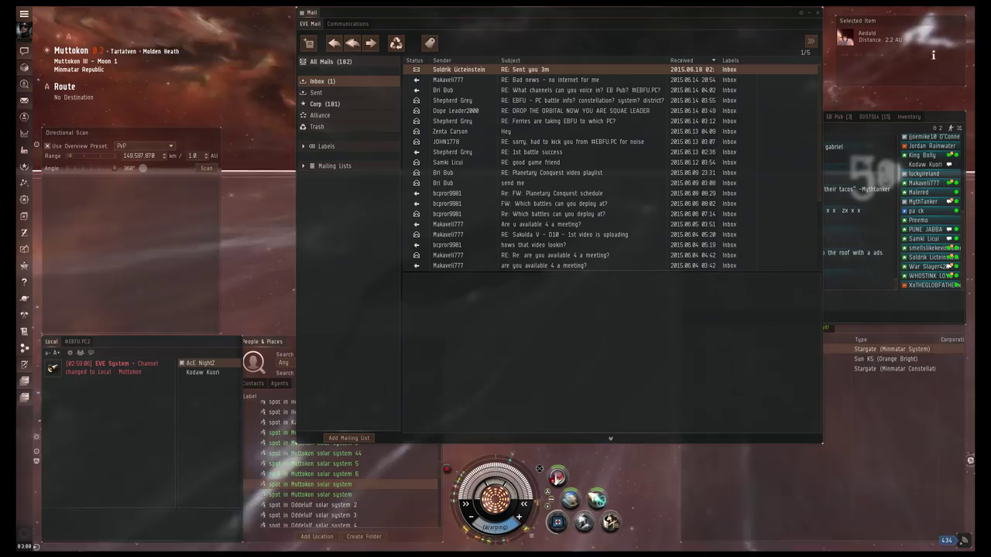
{"action": "key", "text": "alt+i"}
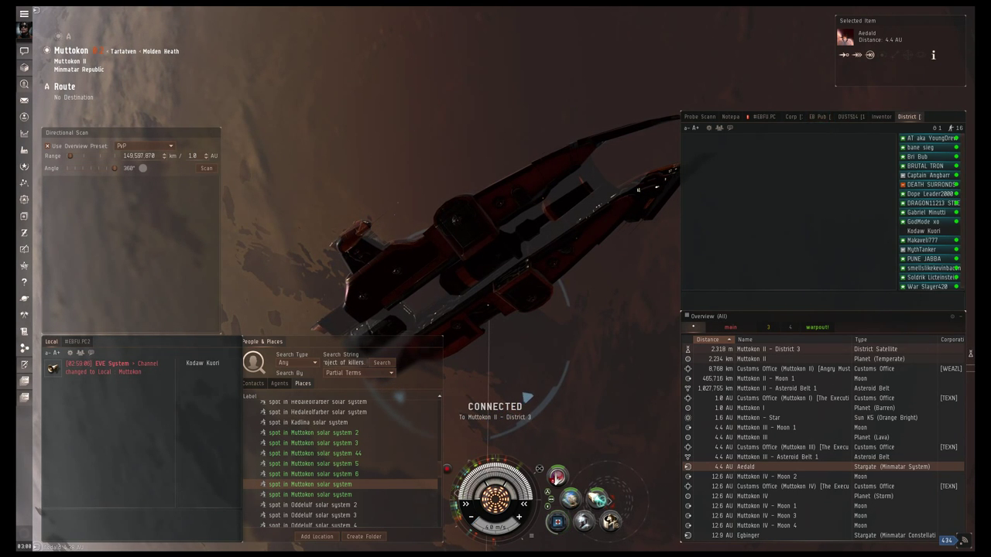
Step: Orbit Muttokon II - District 3 at 7,500 m and post a connection message to District chat
{"action": "right_click", "coordinate": [796, 350]}
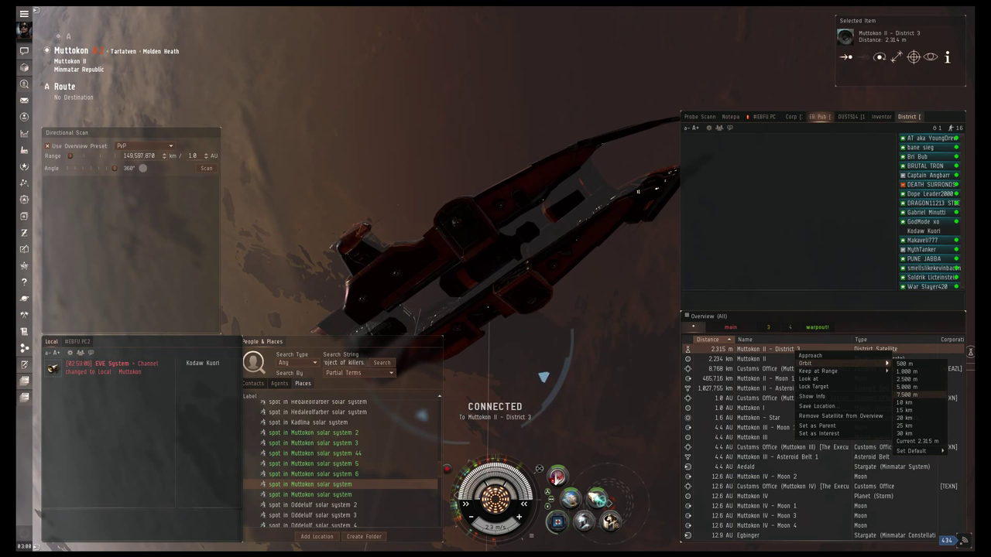
{"action": "left_click", "coordinate": [906, 395]}
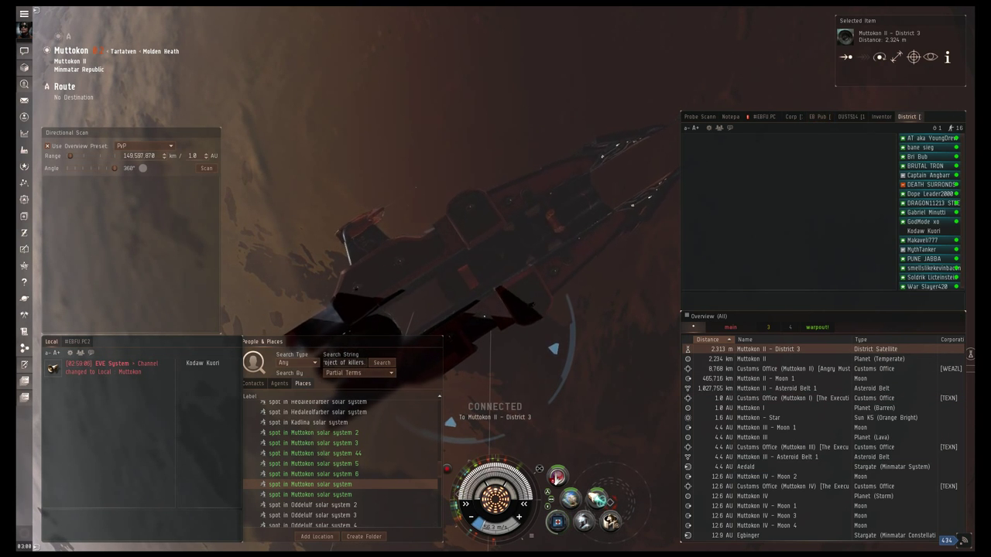
{"action": "type", "text": "Co"}
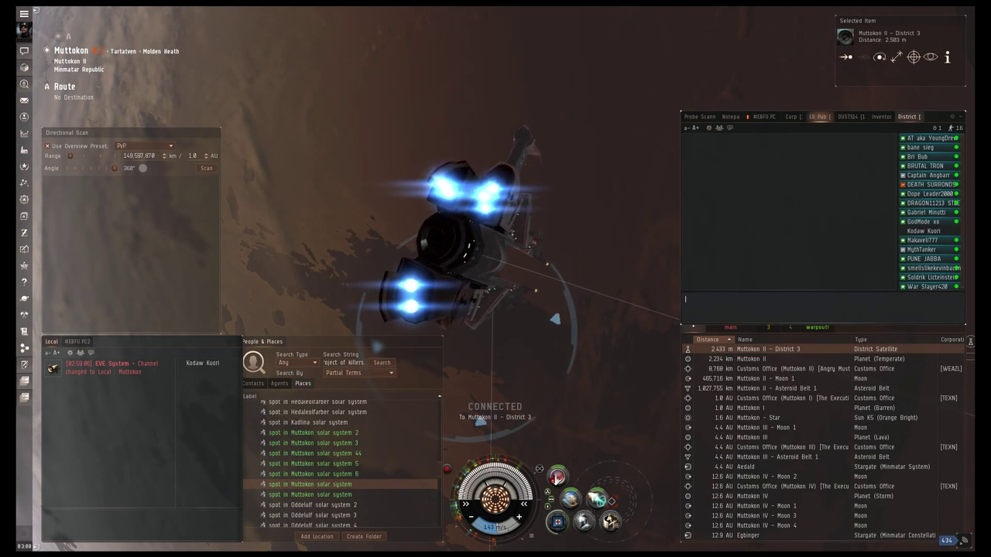
{"action": "type", "text": "nnecte"}
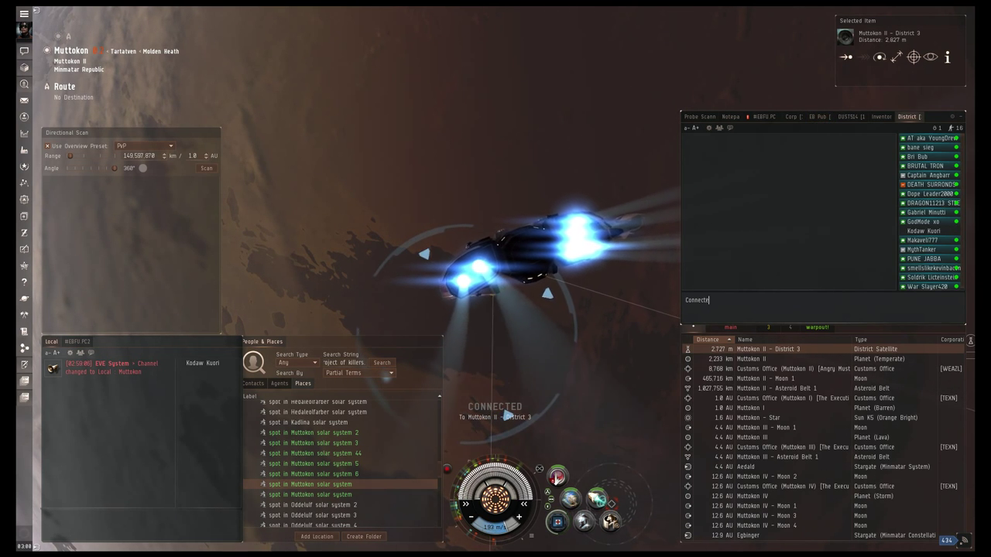
{"action": "type", "text": "d to district."}
{"action": "key", "text": "Return"}
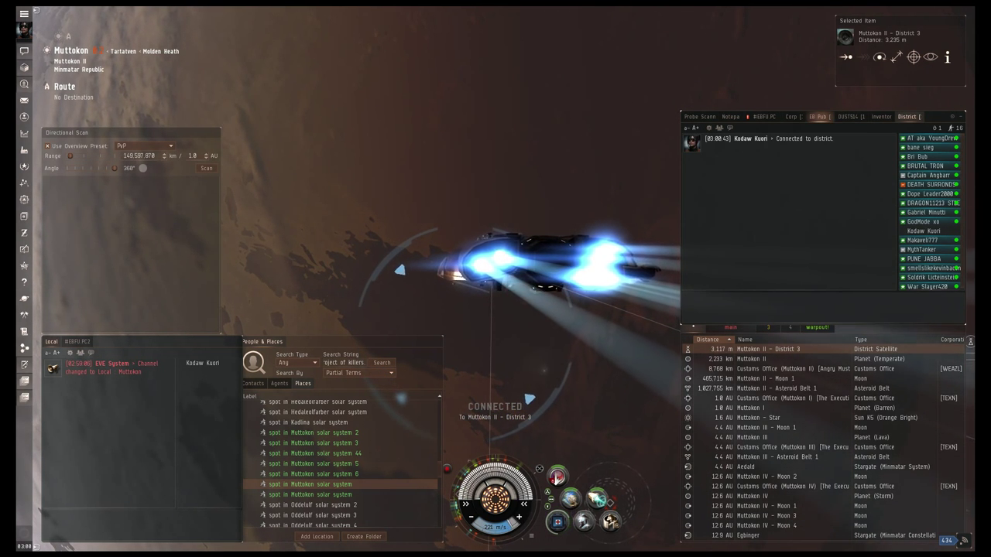
{"action": "type", "text": "EVE orbital"}
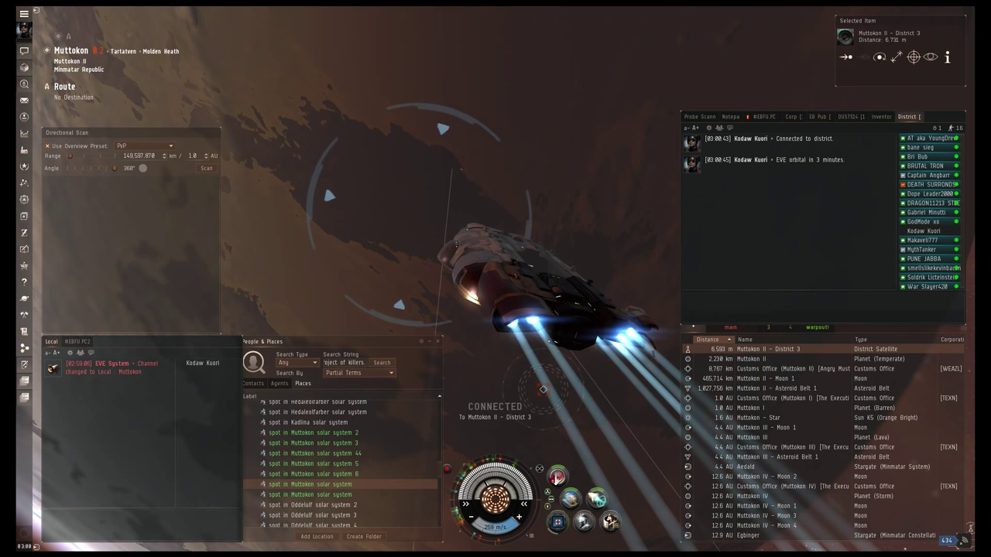
Step: Run a directional scan, rotate the camera, and start a chat message near District 3
{"action": "key", "text": "v"}
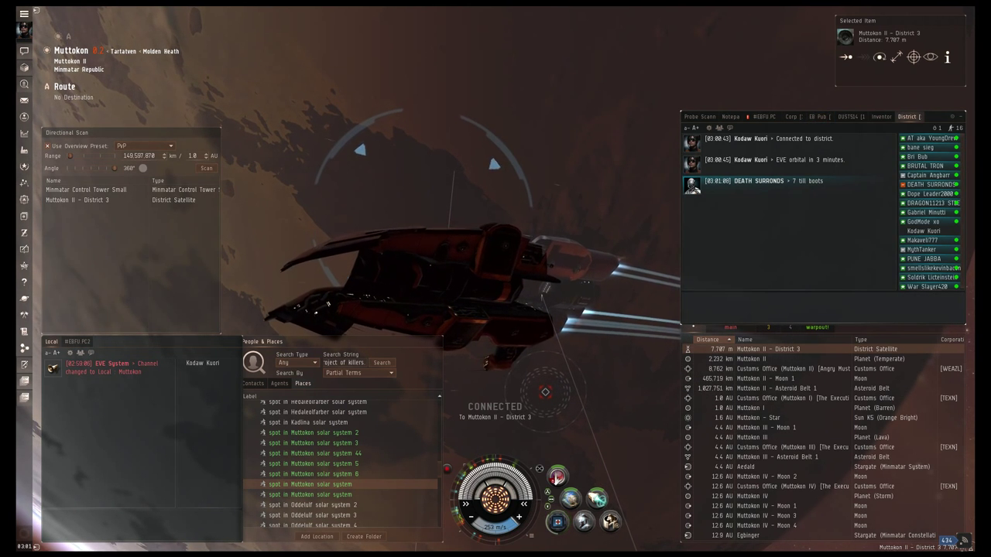
{"action": "left_click_drag", "start_coordinate": [329, 305], "coordinate": [331, 313]}
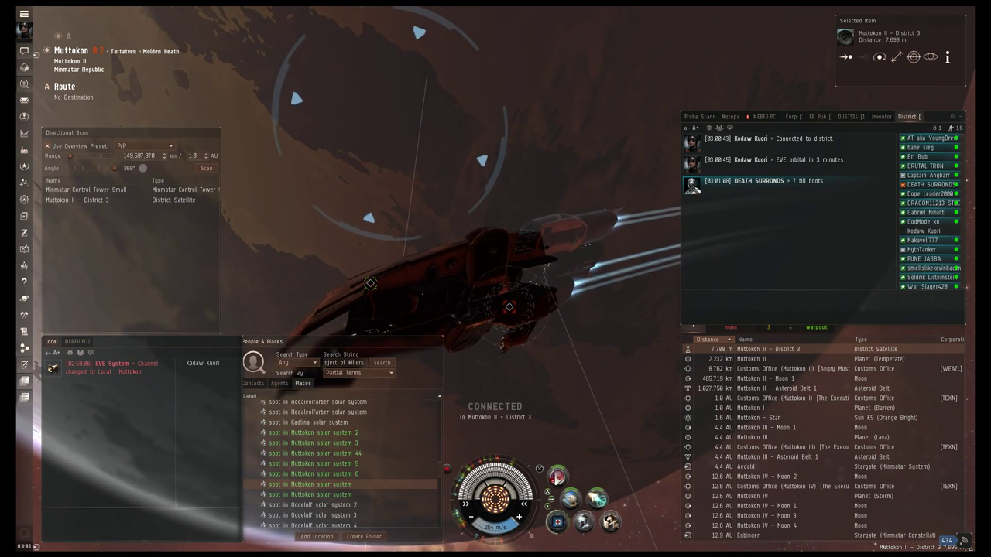
{"action": "left_click", "coordinate": [774, 307]}
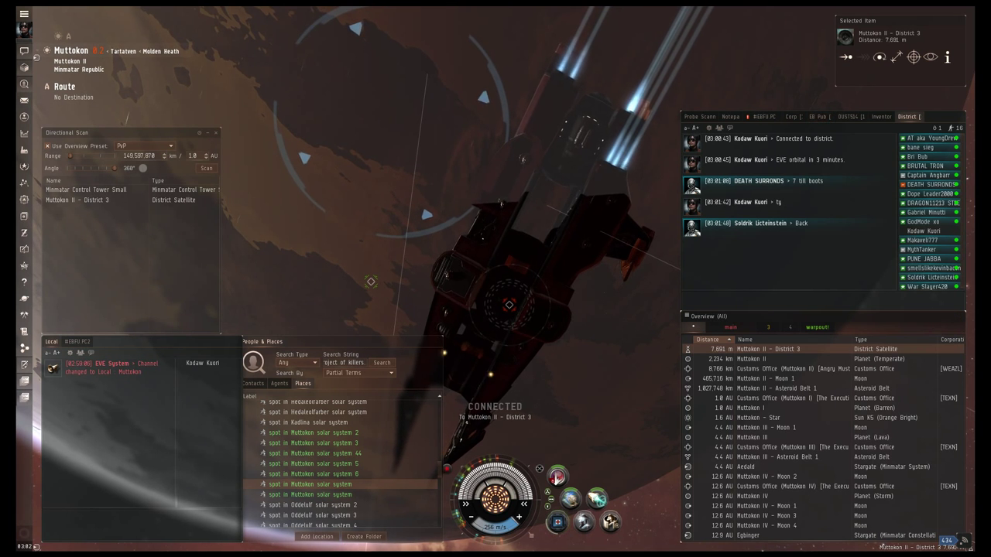
Step: Open the saved notes and recolour the last four note lines white
{"action": "left_click", "coordinate": [24, 14]}
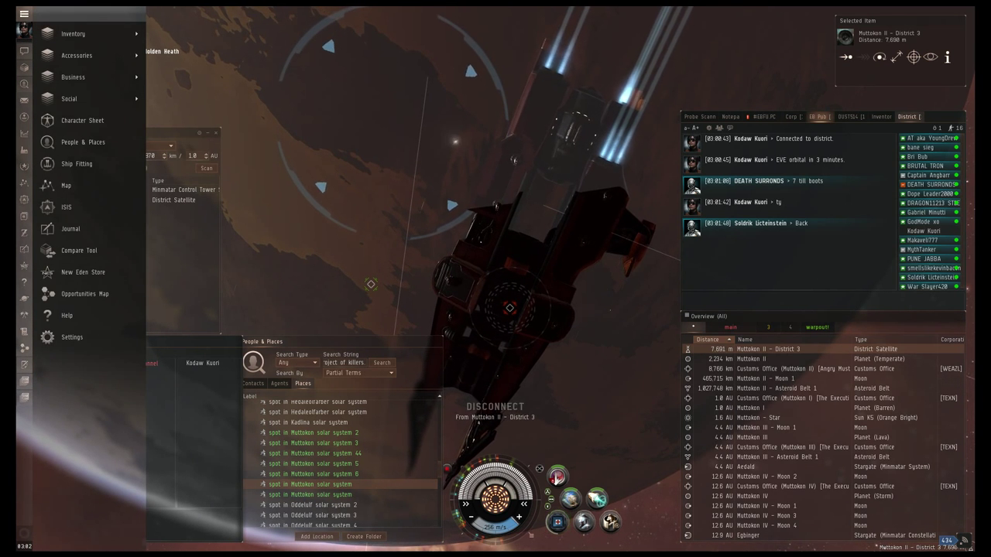
{"action": "left_click", "coordinate": [730, 116]}
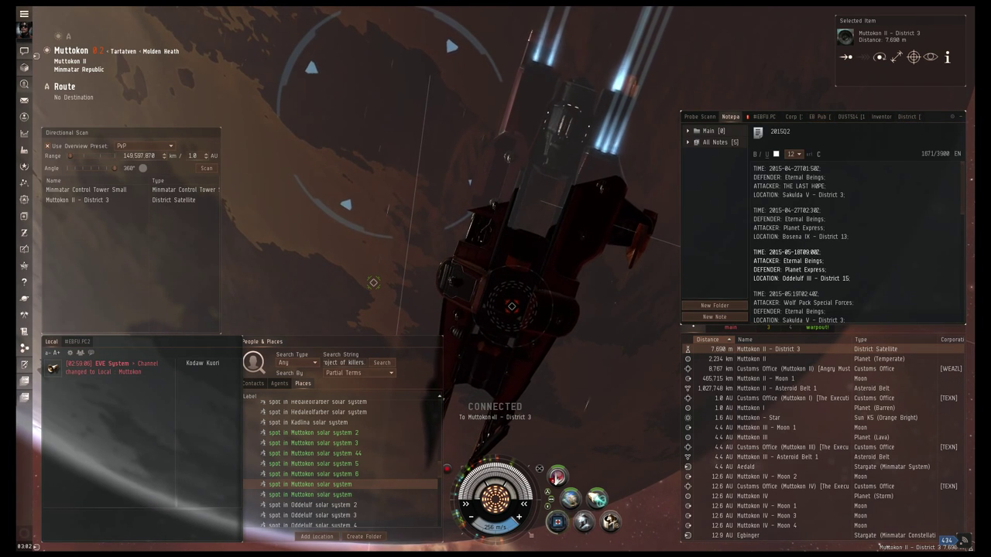
{"action": "scroll", "coordinate": [852, 248], "scroll_direction": "down", "scroll_amount": 10}
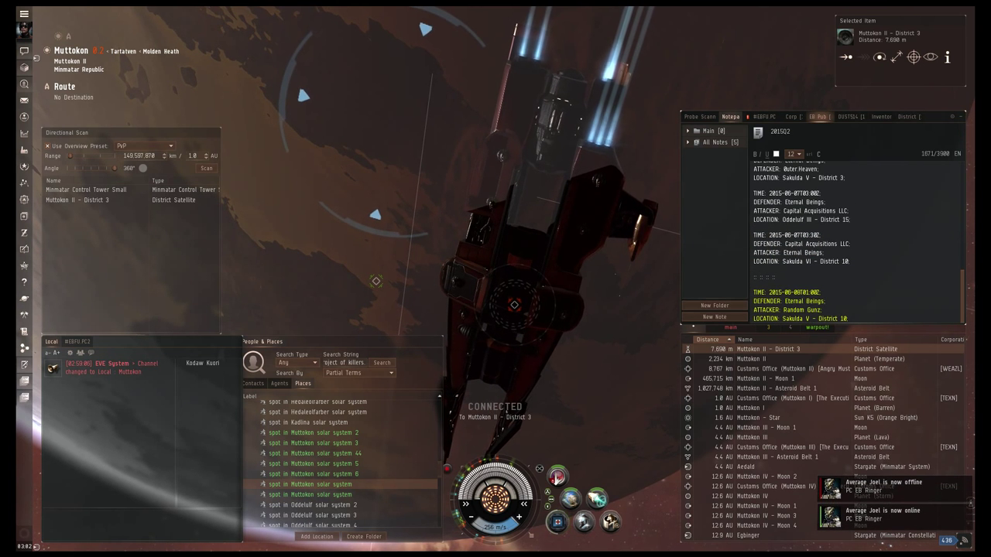
{"action": "left_click_drag", "start_coordinate": [754, 292], "coordinate": [850, 319]}
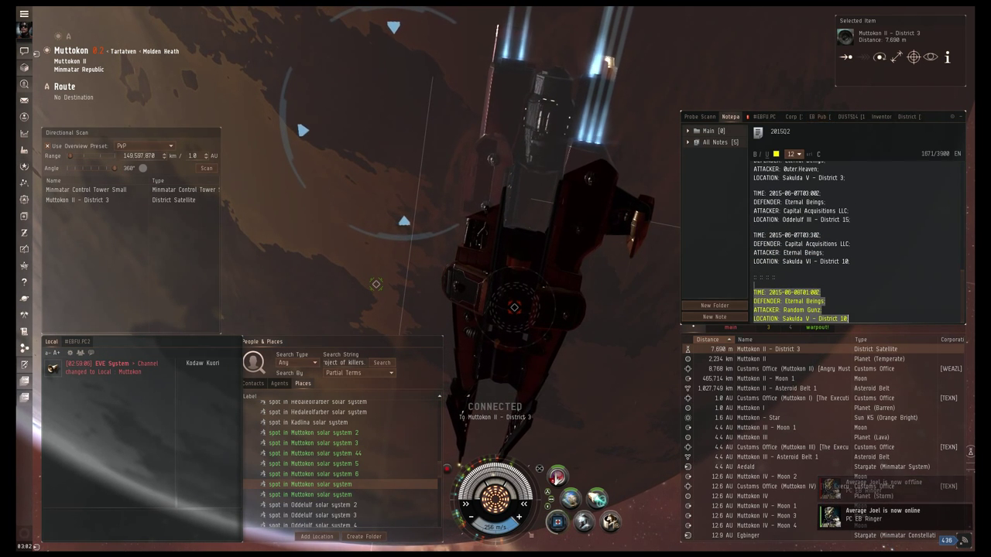
{"action": "left_click", "coordinate": [777, 153]}
{"action": "left_click", "coordinate": [783, 165]}
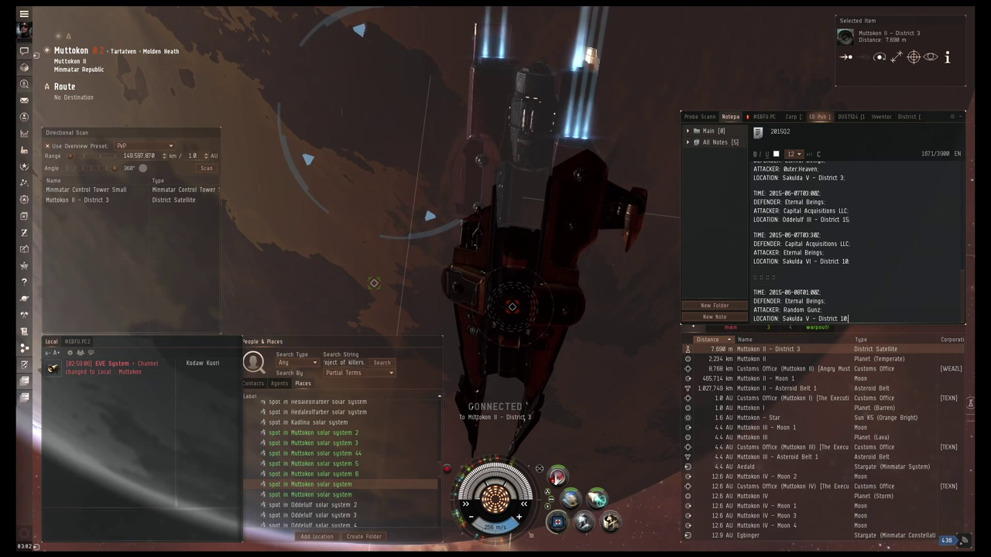
Step: Log Project of Killers defending against Eternal Beings at Muttokon II - District 3
{"action": "key", "text": "Return"}
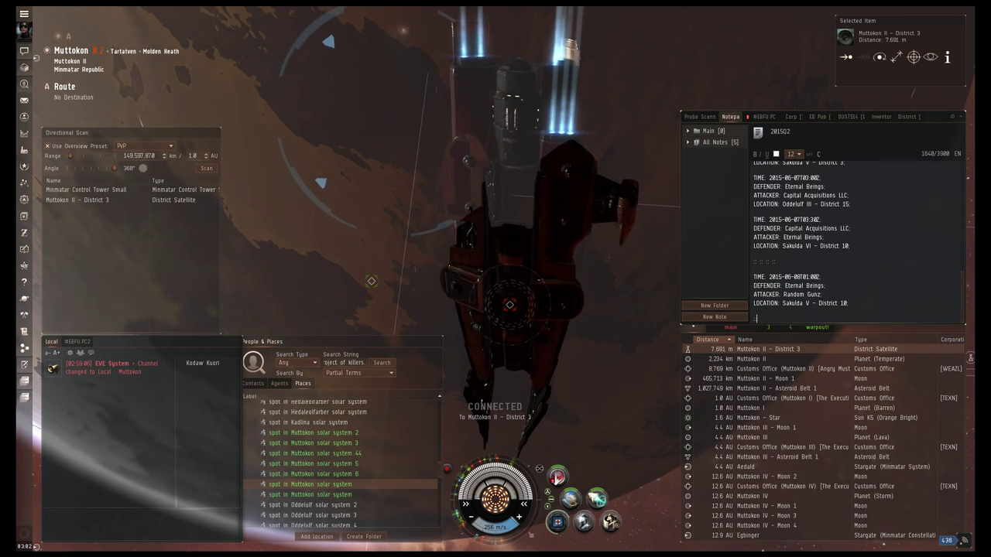
{"action": "type", "text": ":: :: ::"}
{"action": "key", "text": "Return"}
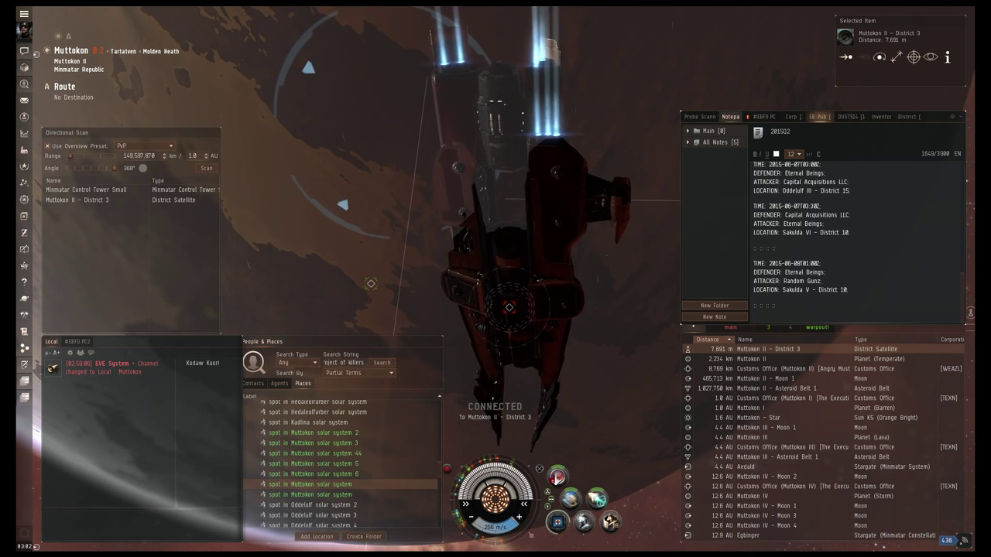
{"action": "key", "text": "Return"}
{"action": "type", "text": "TIME: 2015-"}
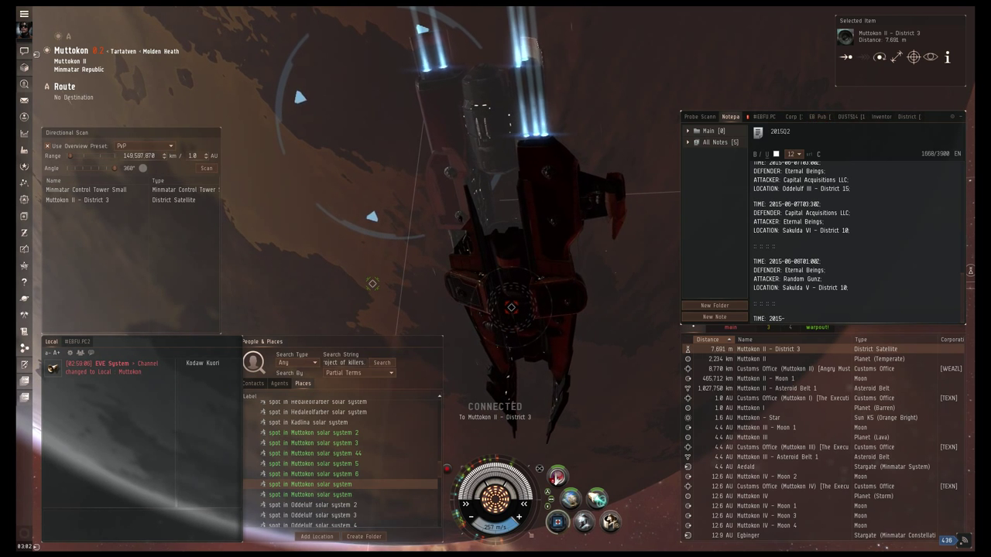
{"action": "type", "text": "06-"}
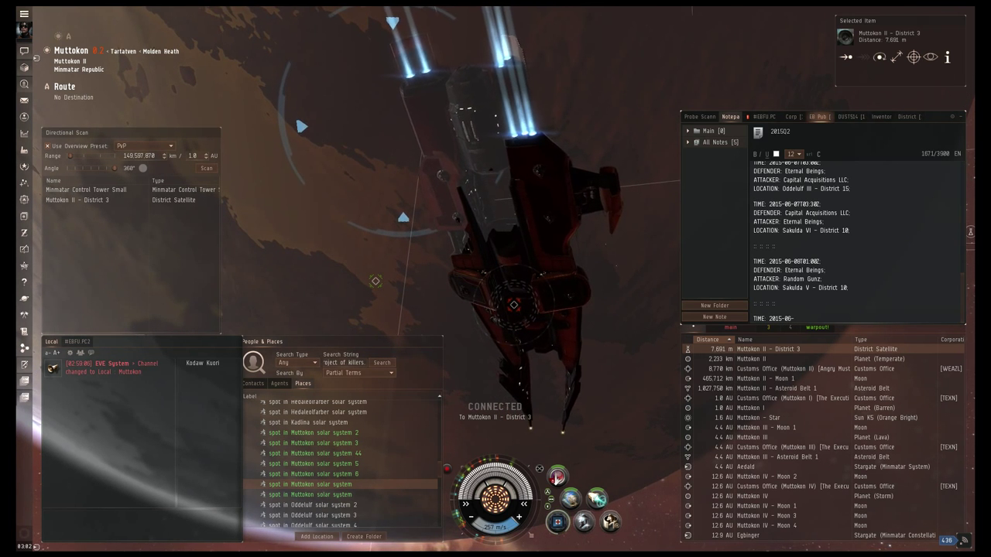
{"action": "type", "text": "18"}
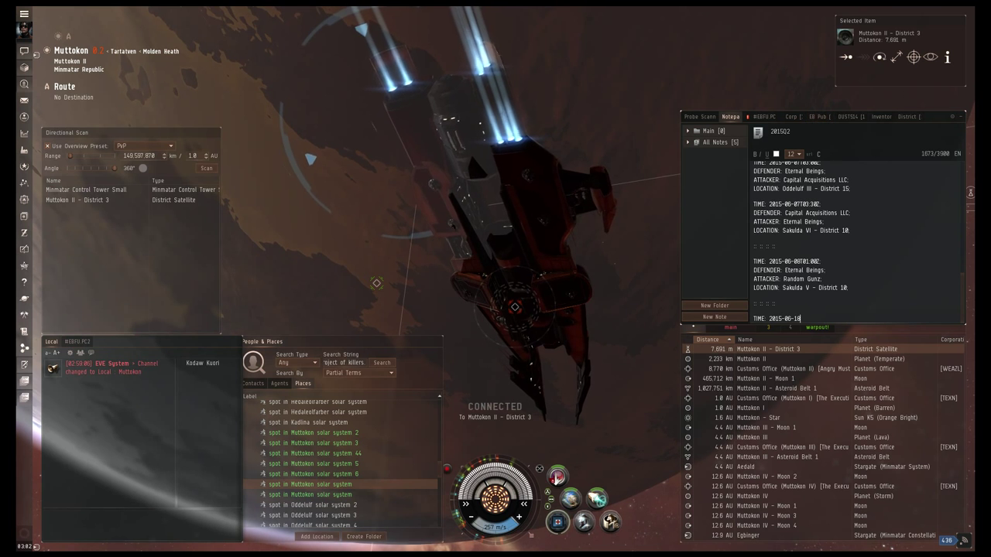
{"action": "type", "text": "T03:10"}
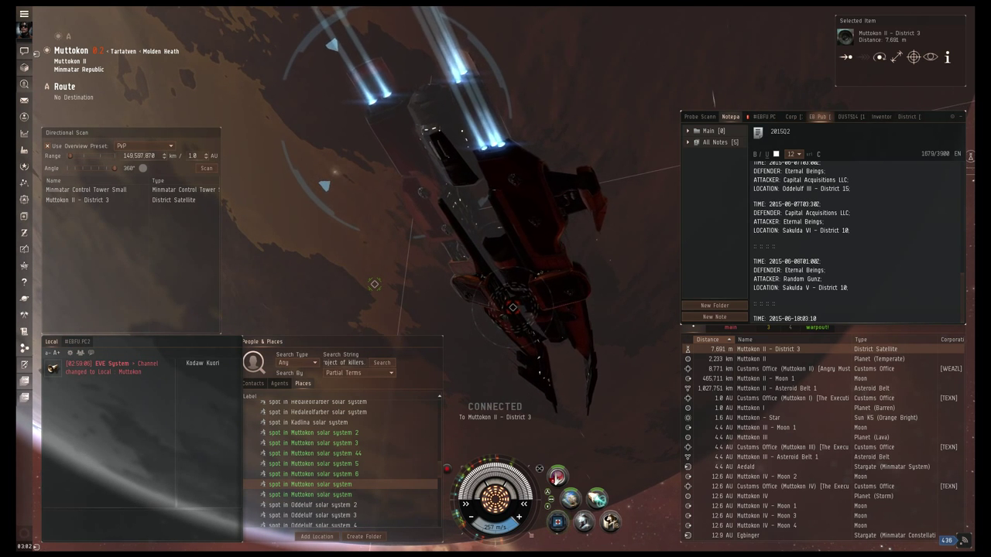
{"action": "type", "text": "Z"}
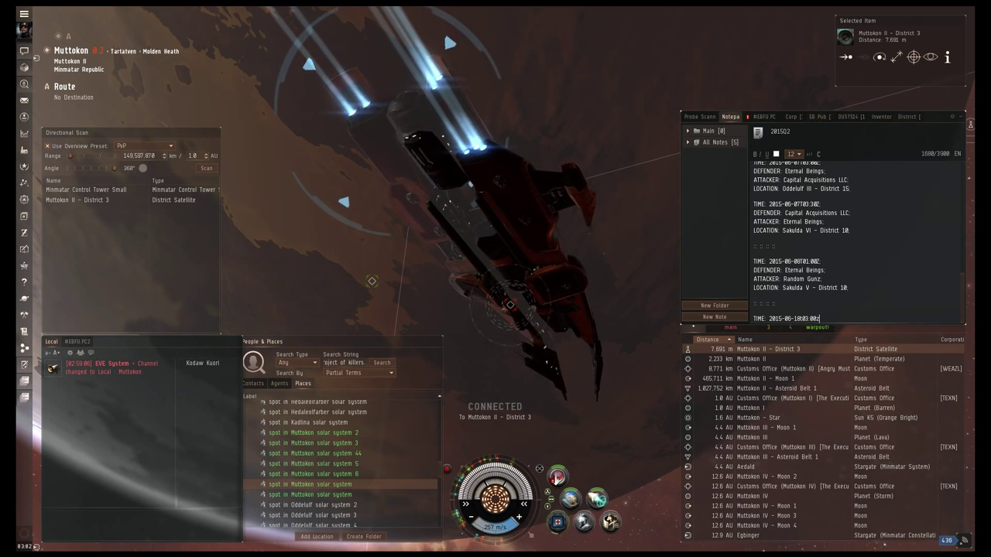
{"action": "type", "text": ";"}
{"action": "key", "text": "Return"}
{"action": "type", "text": "defend"}
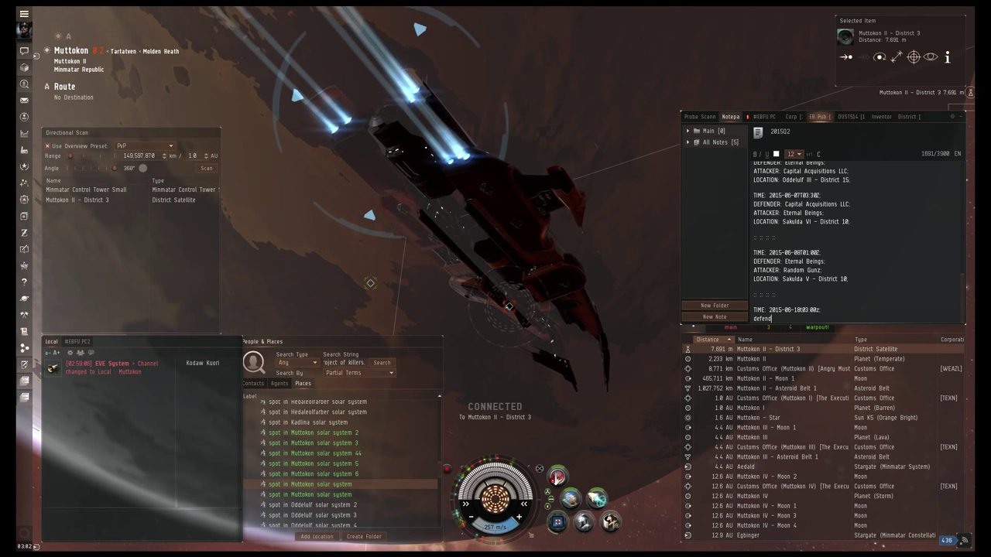
{"action": "key", "text": "BackSpace"}
{"action": "key", "text": "BackSpace"}
{"action": "key", "text": "BackSpace"}
{"action": "type", "text": "DEF"}
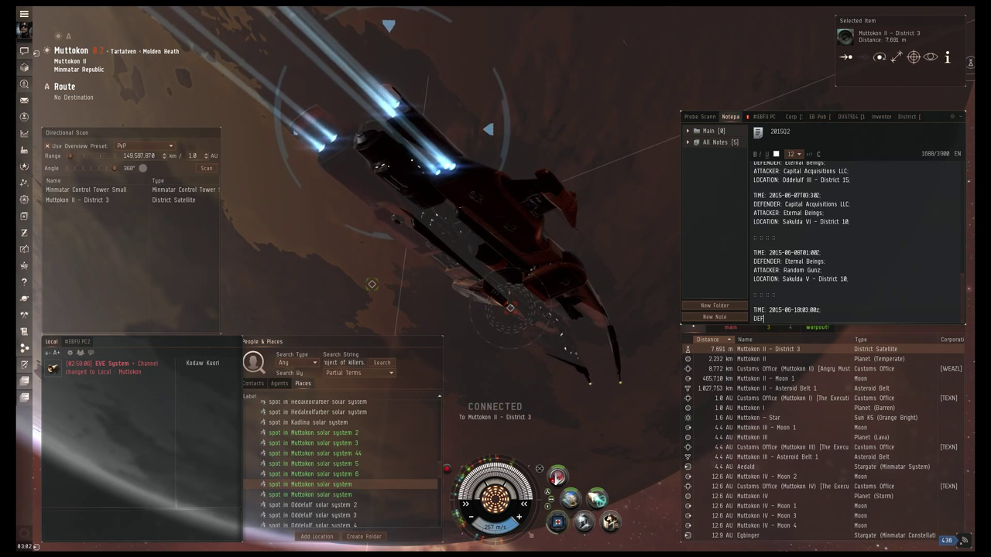
{"action": "type", "text": "ENDER: "}
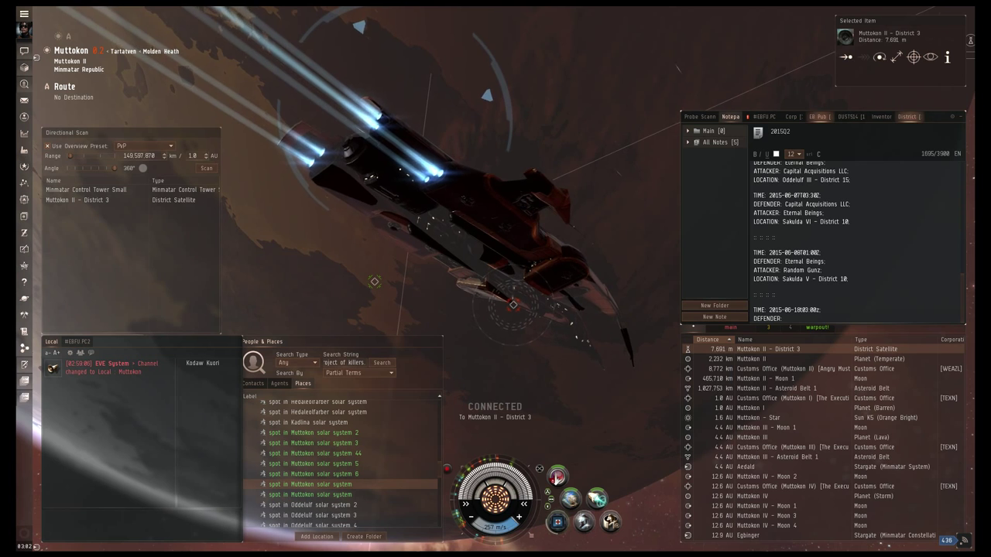
{"action": "type", "text": "PROJECT OF KILLER"}
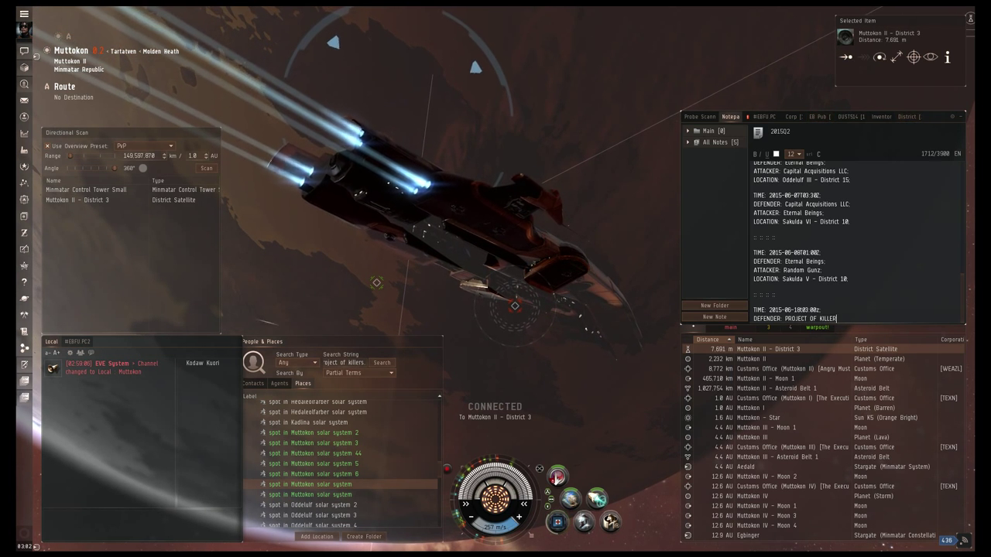
{"action": "type", "text": "S.;"}
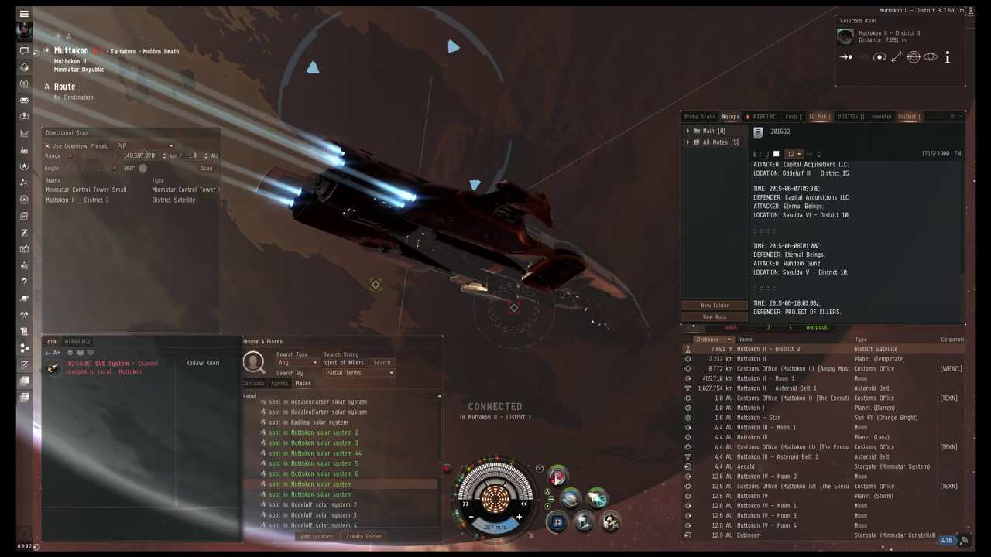
{"action": "key", "text": "Return"}
{"action": "type", "text": "ATTACKER: "}
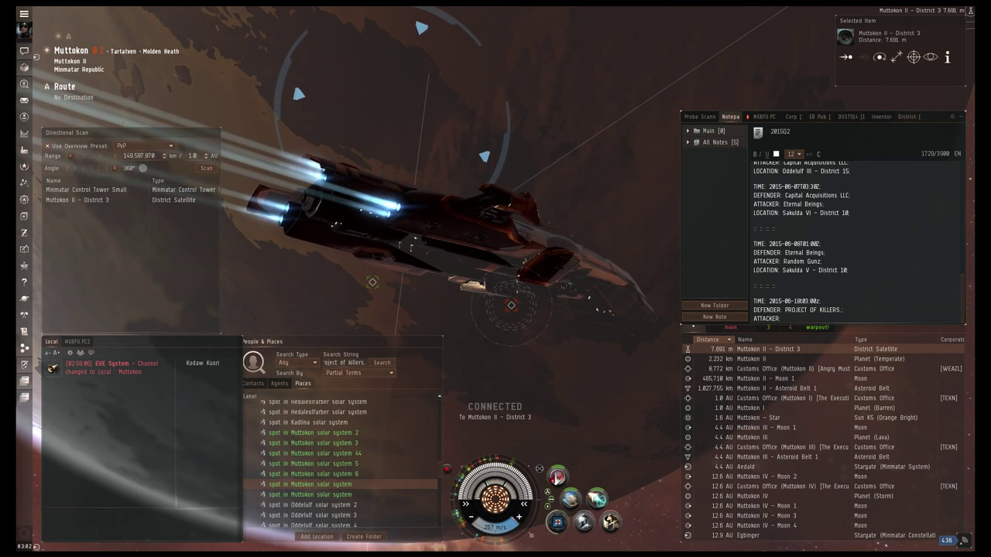
{"action": "type", "text": "Eternal Being"}
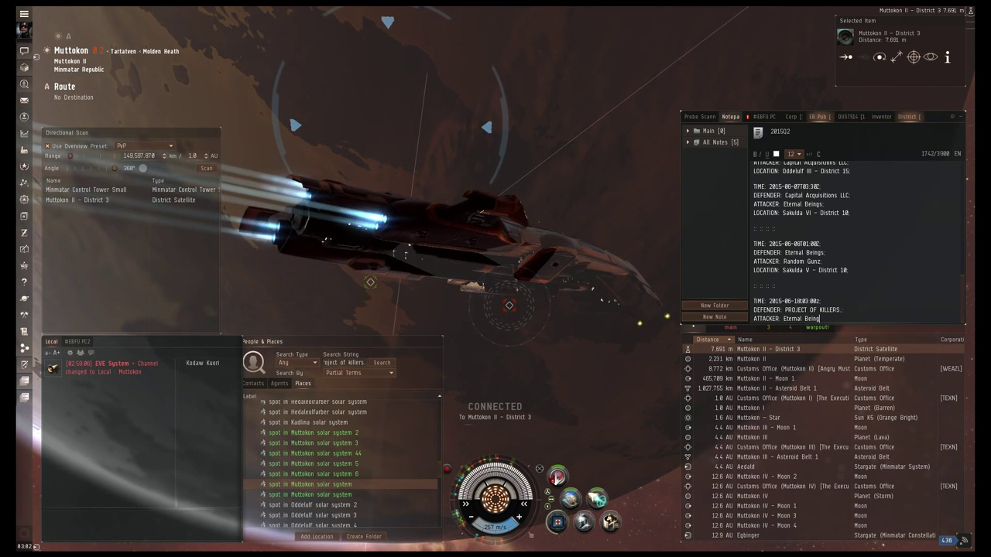
{"action": "type", "text": "s;"}
{"action": "key", "text": "Return"}
{"action": "type", "text": "LO"}
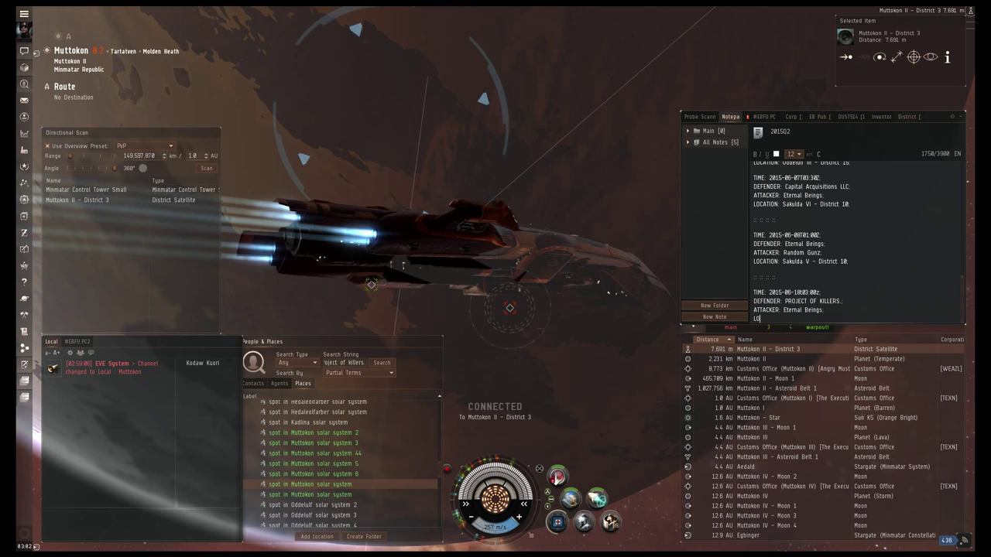
{"action": "type", "text": "CATION: Muttokon "}
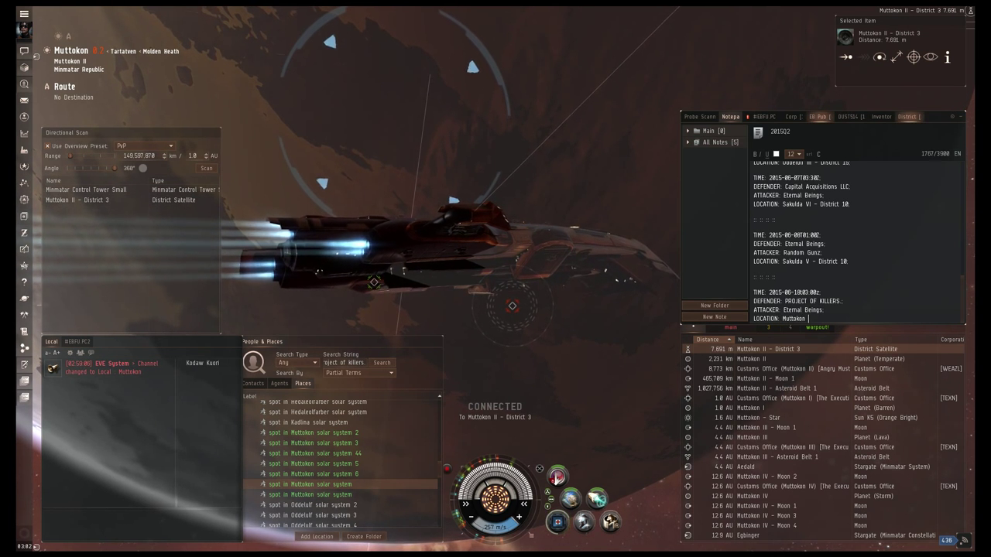
{"action": "type", "text": "II - District 3"}
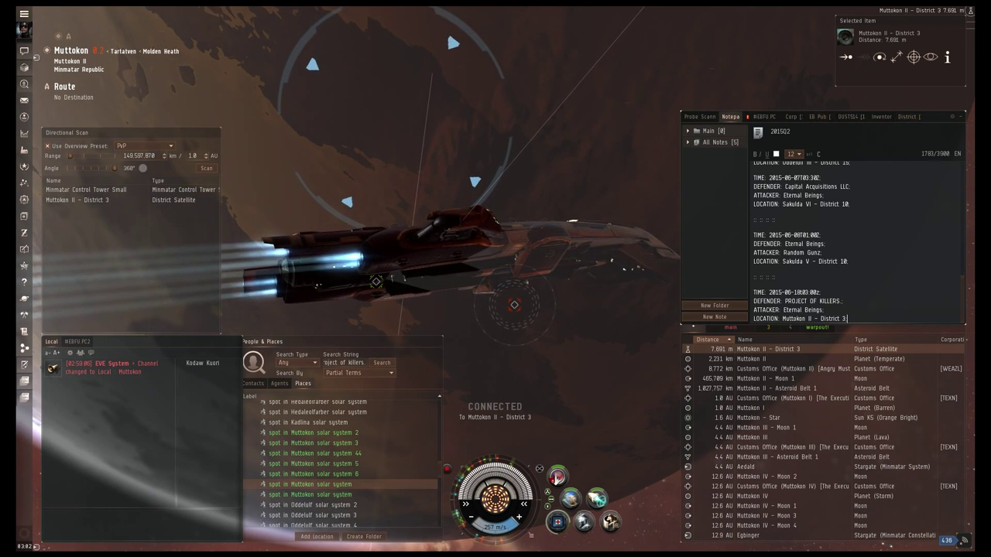
{"action": "type", "text": ";"}
{"action": "key", "text": "Return"}
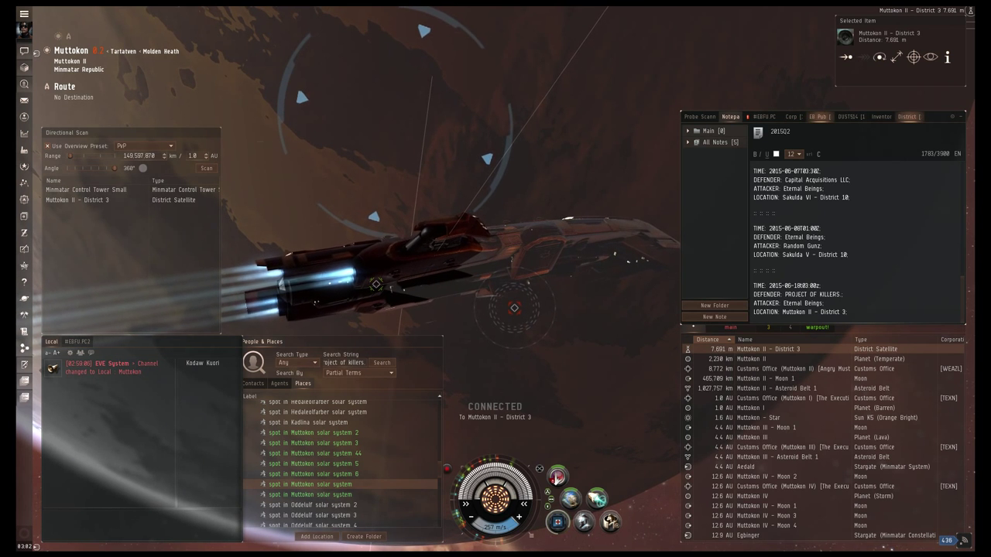
{"action": "key", "text": "Return"}
{"action": "left_click_drag", "start_coordinate": [754, 286], "coordinate": [847, 315]}
{"action": "key", "text": "ctrl+c"}
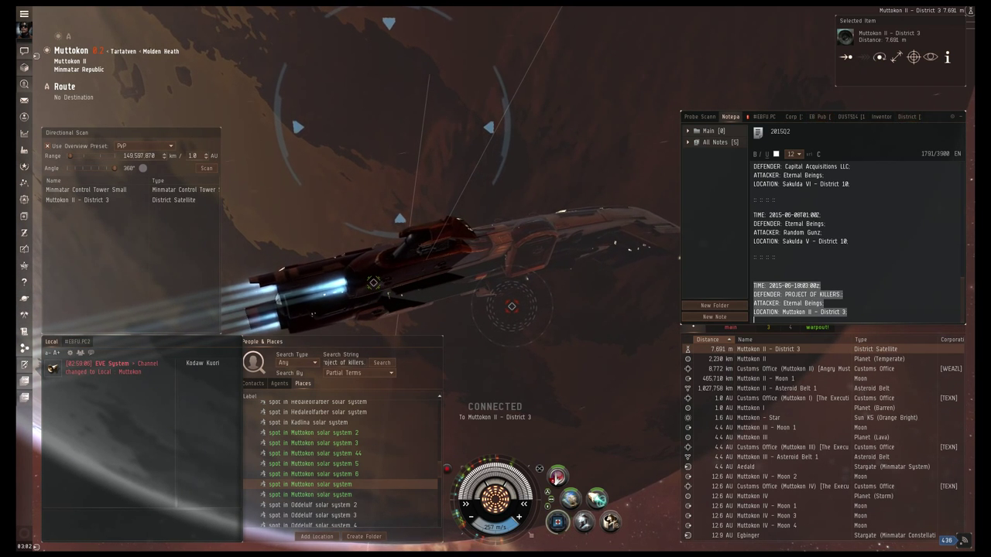
Step: Paste a duplicate battle entry, edit a timestamp digit, and select both entries
{"action": "key", "text": "Up"}
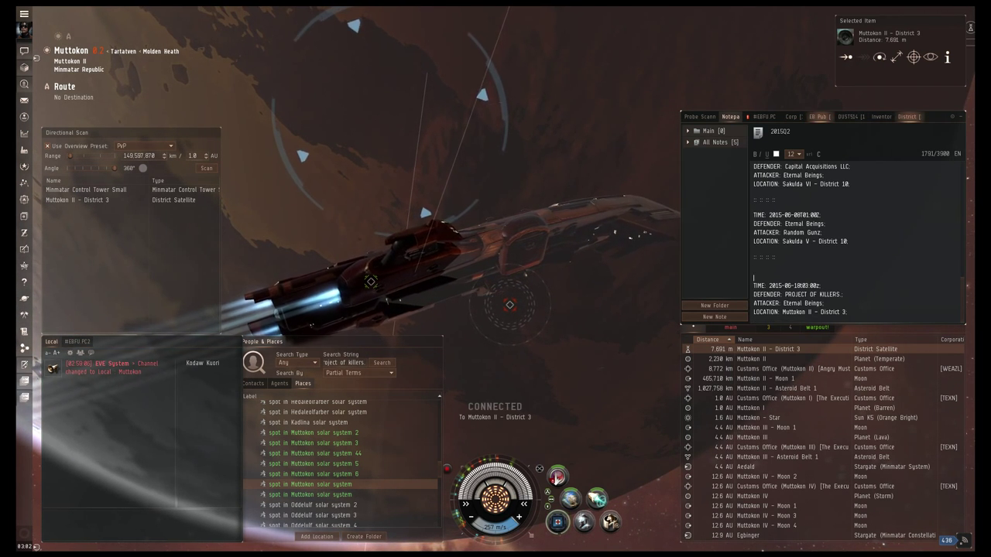
{"action": "key", "text": "ctrl+v"}
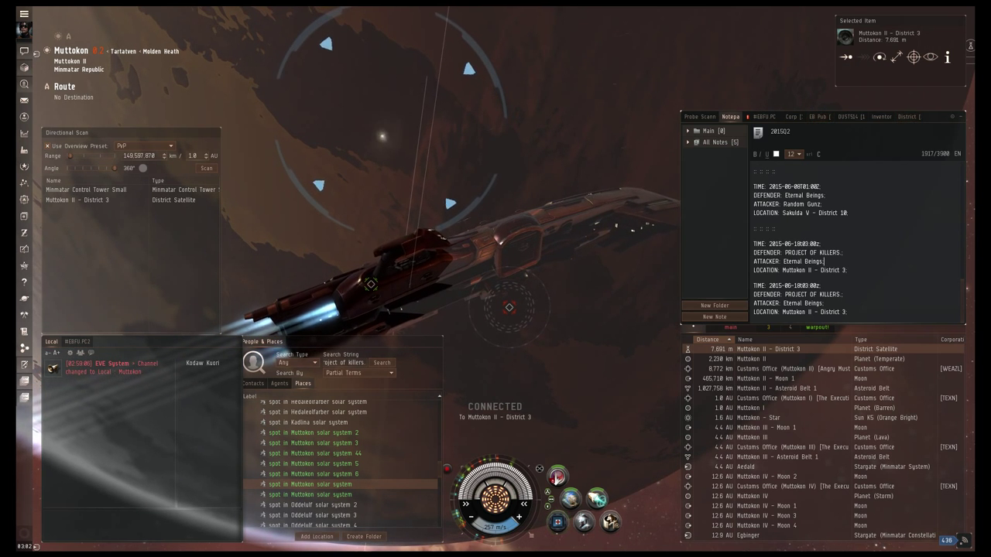
{"action": "left_click", "coordinate": [781, 244]}
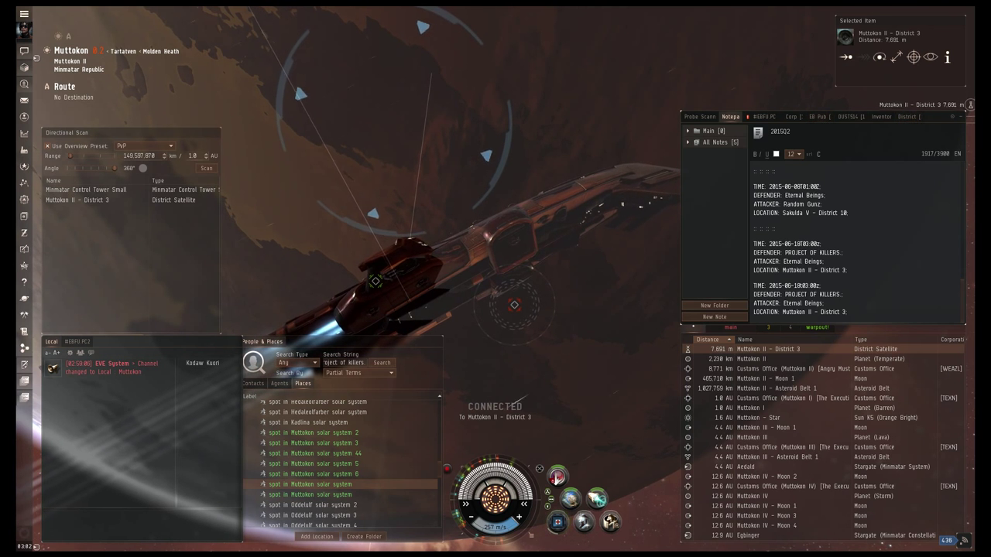
{"action": "left_click", "coordinate": [798, 286]}
{"action": "key", "text": "BackSpace"}
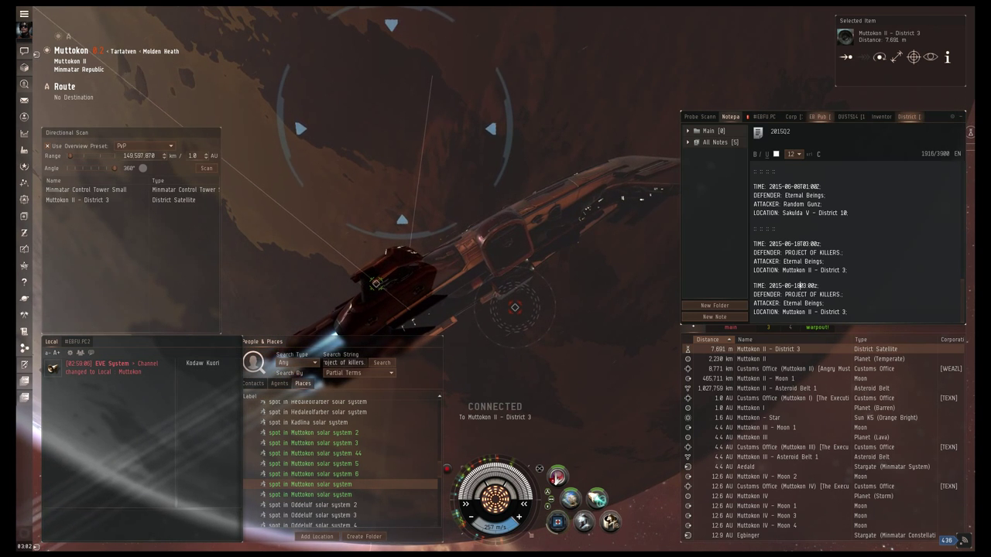
{"action": "type", "text": "8"}
{"action": "key", "text": "shift+Up"}
{"action": "key", "text": "shift+Up"}
{"action": "key", "text": "shift+Up"}
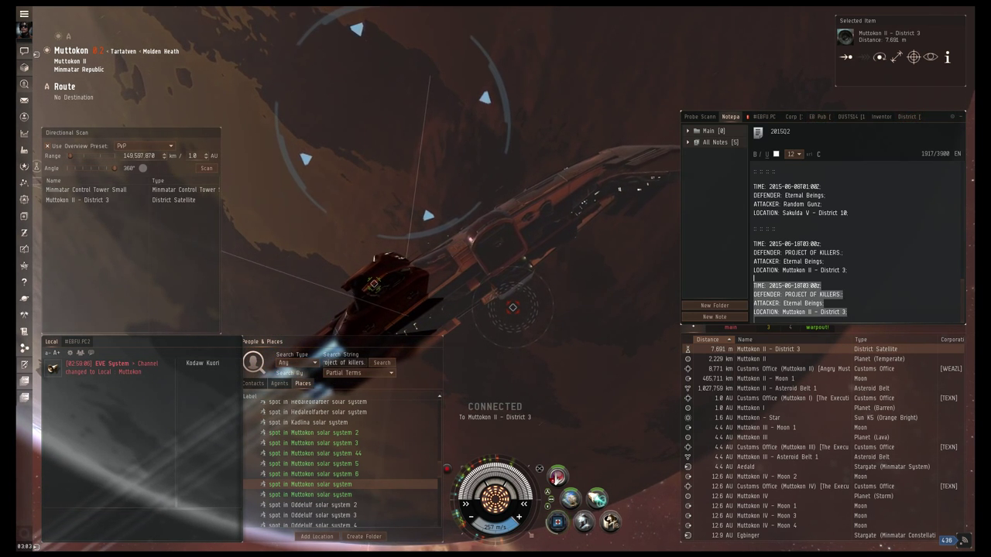
{"action": "key", "text": "shift+Up"}
{"action": "key", "text": "shift+Up"}
{"action": "key", "text": "shift+Up"}
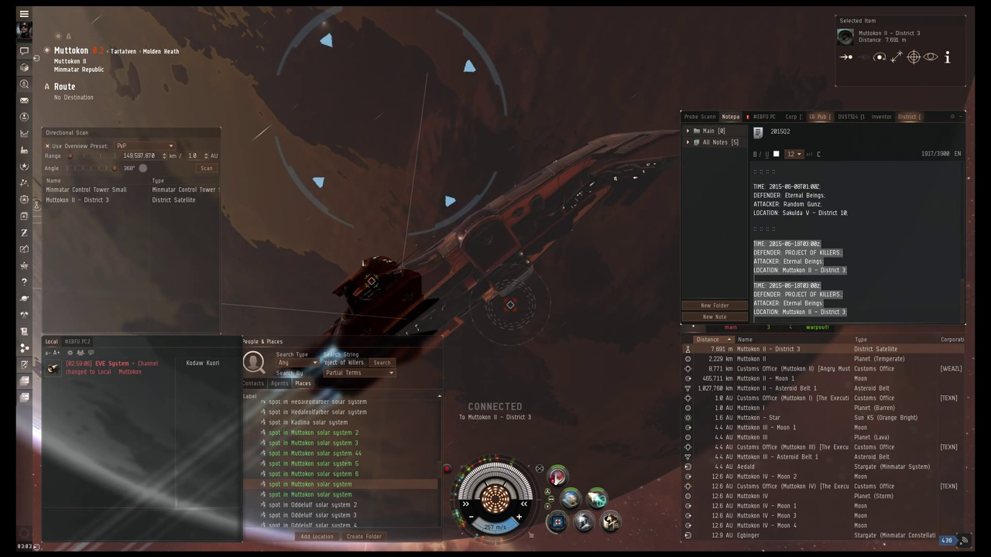
Step: Colour both battle entries yellow and check the sent Planetary Conquest schedule mail
{"action": "left_click", "coordinate": [777, 154]}
{"action": "left_click", "coordinate": [793, 193]}
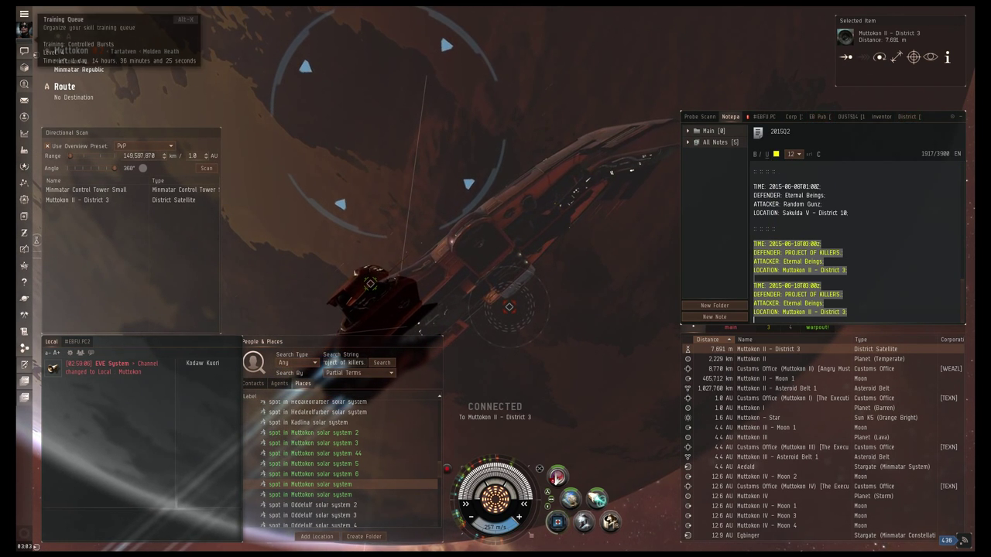
{"action": "key", "text": "alt+i"}
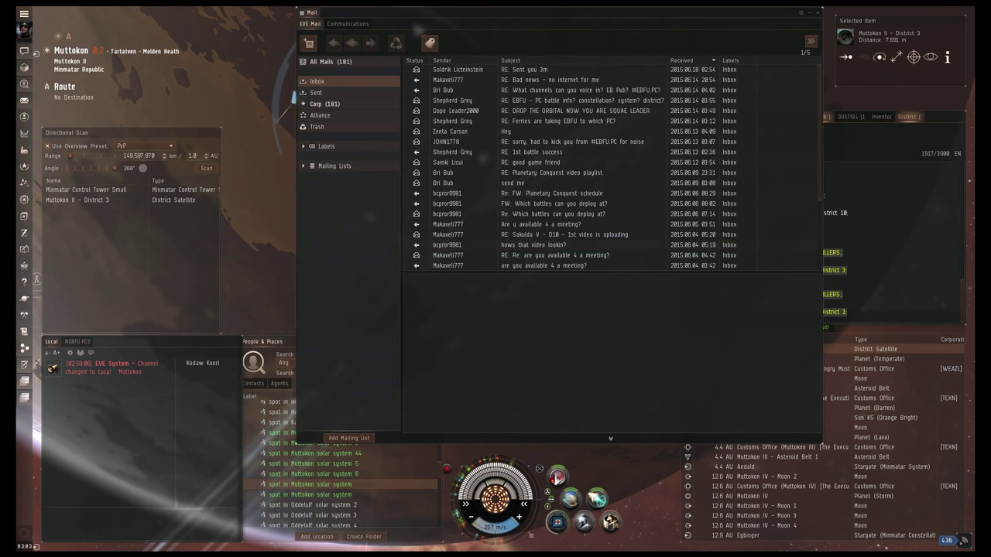
{"action": "left_click", "coordinate": [316, 92]}
{"action": "left_click", "coordinate": [540, 79]}
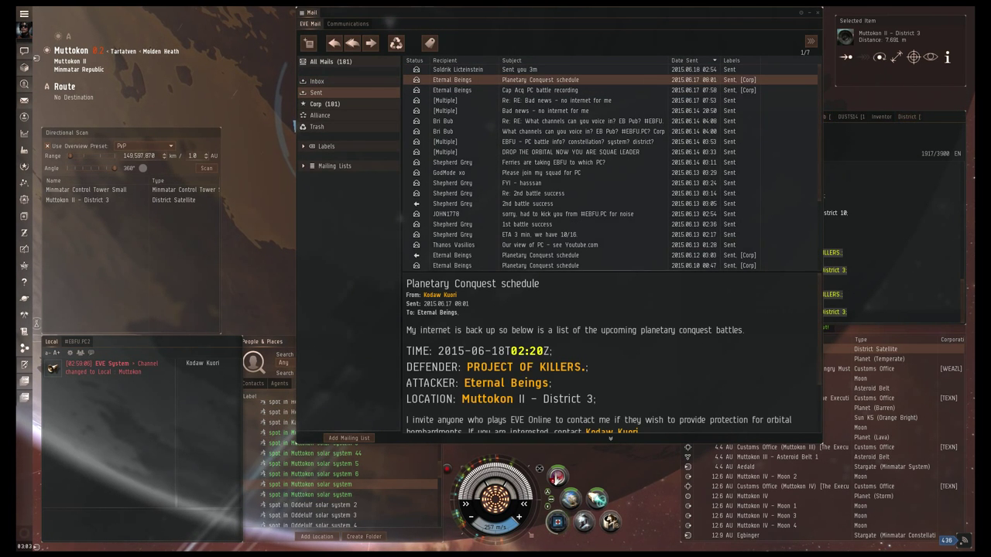
{"action": "left_click", "coordinate": [818, 13]}
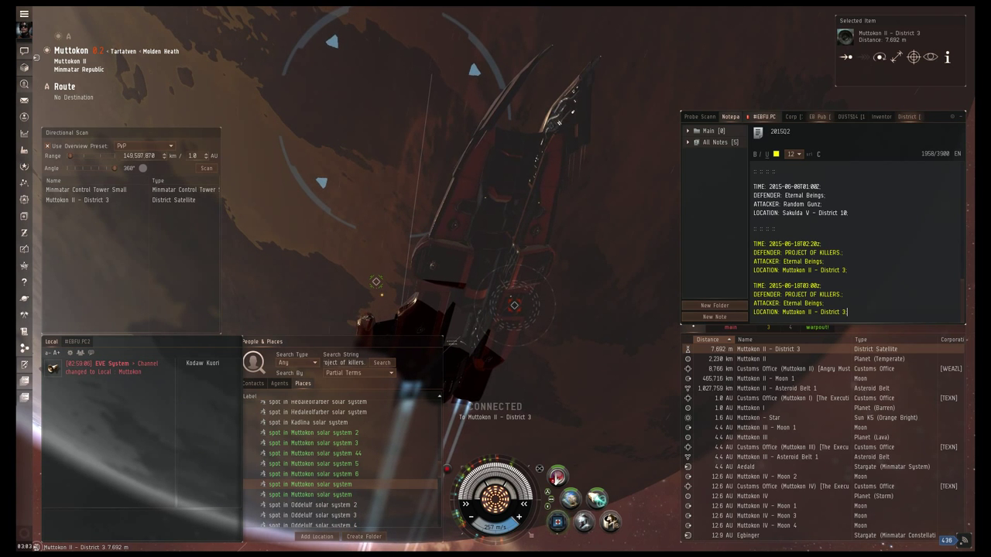
Step: Post 'EVE orbital ready.' and 'Standing by.' in District chat
{"action": "key", "text": "ctrl+Tab"}
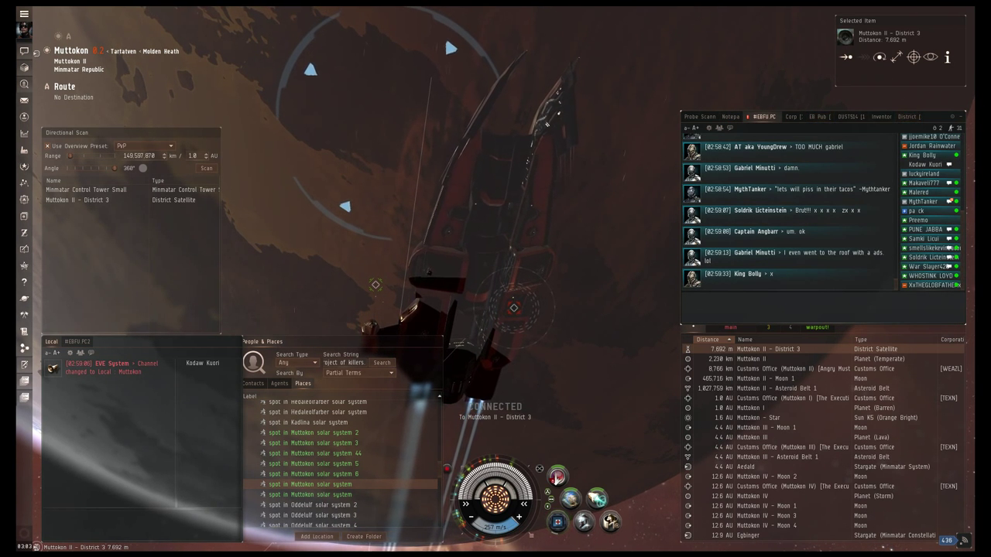
{"action": "key", "text": "ctrl+Tab"}
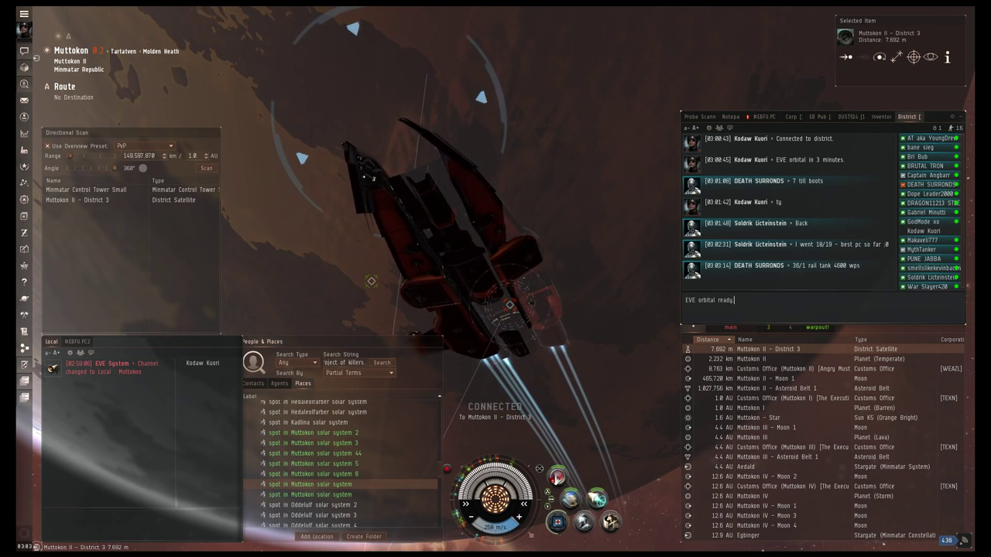
{"action": "type", "text": "."}
{"action": "key", "text": "Return"}
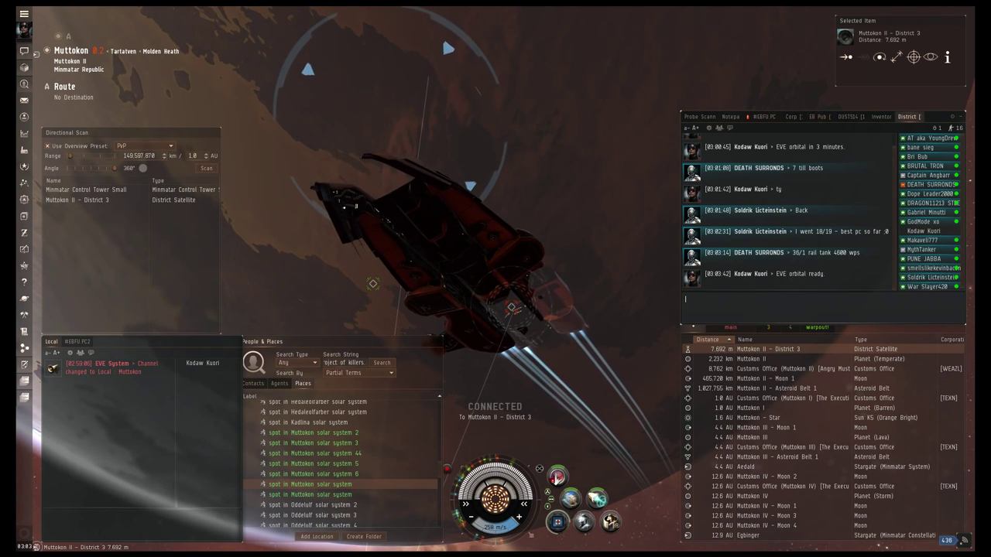
{"action": "type", "text": "Standing by."}
{"action": "key", "text": "Return"}
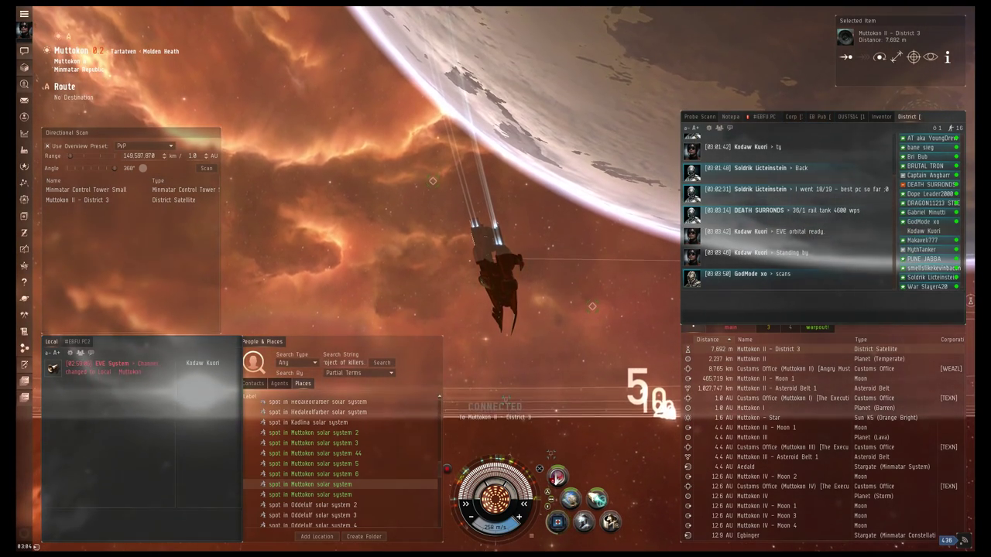
{"action": "scroll", "coordinate": [507, 403], "scroll_direction": "down", "scroll_amount": 5}
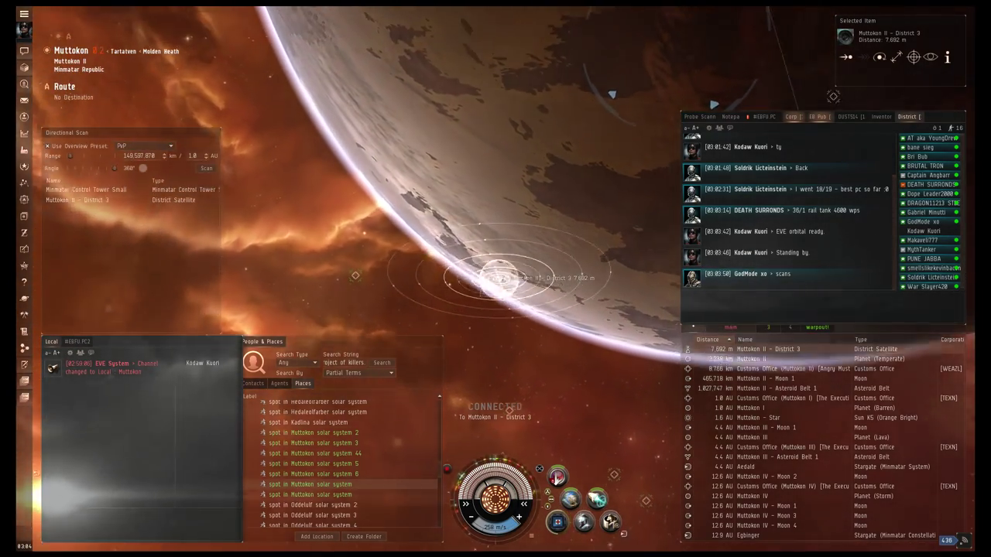
{"action": "left_click_drag", "start_coordinate": [542, 348], "coordinate": [588, 233]}
{"action": "scroll", "coordinate": [496, 279], "scroll_direction": "up", "scroll_amount": 5}
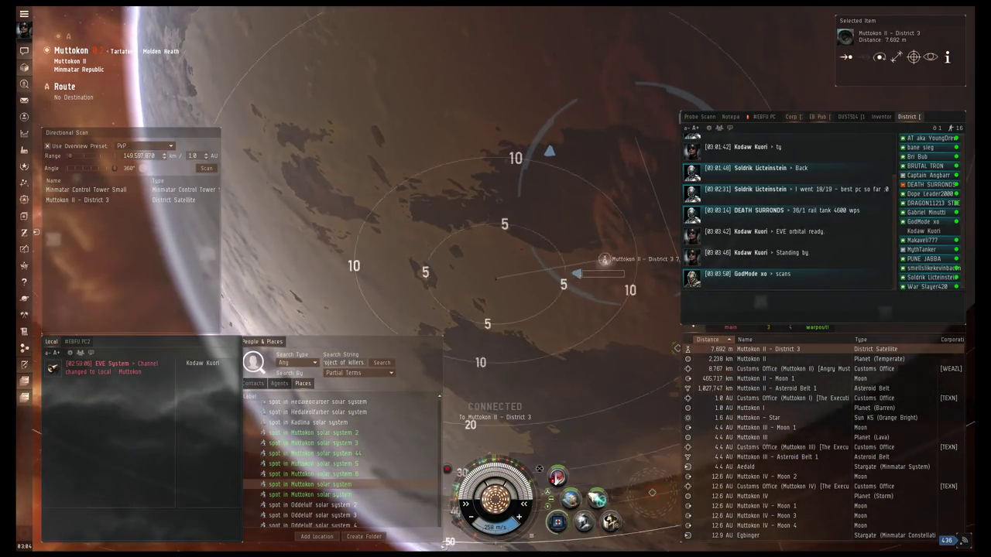
{"action": "scroll", "coordinate": [496, 279], "scroll_direction": "up", "scroll_amount": 5}
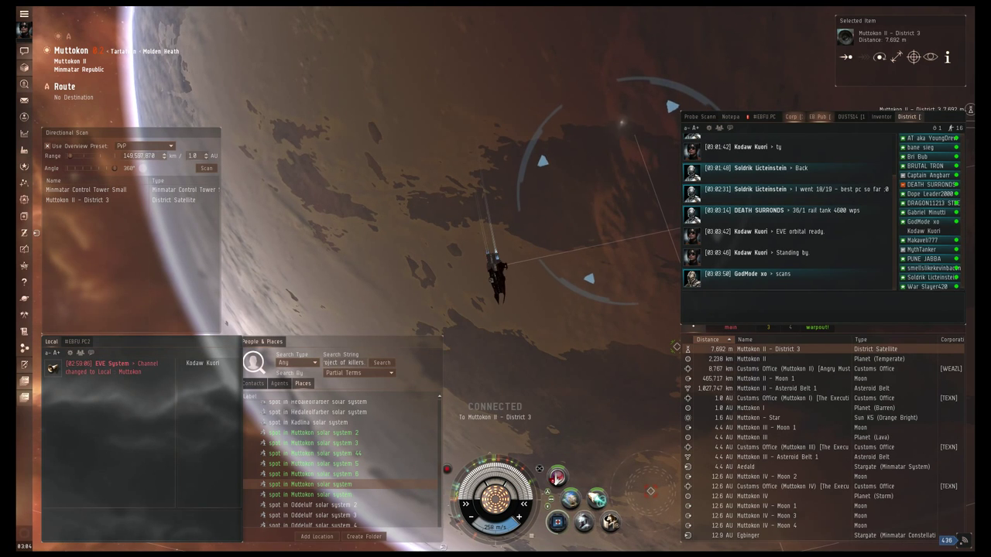
{"action": "scroll", "coordinate": [496, 279], "scroll_direction": "down", "scroll_amount": 5}
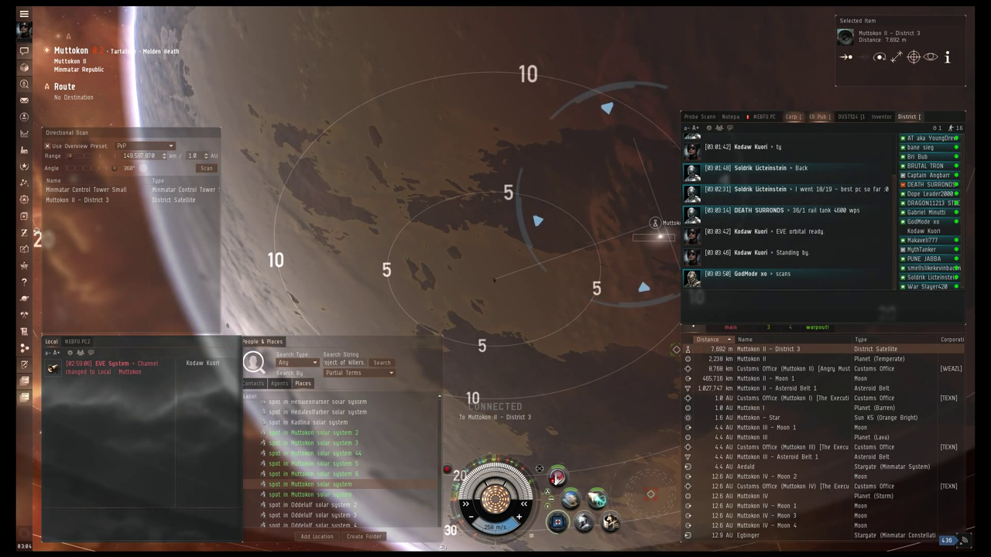
{"action": "scroll", "coordinate": [496, 278], "scroll_direction": "up", "scroll_amount": 3}
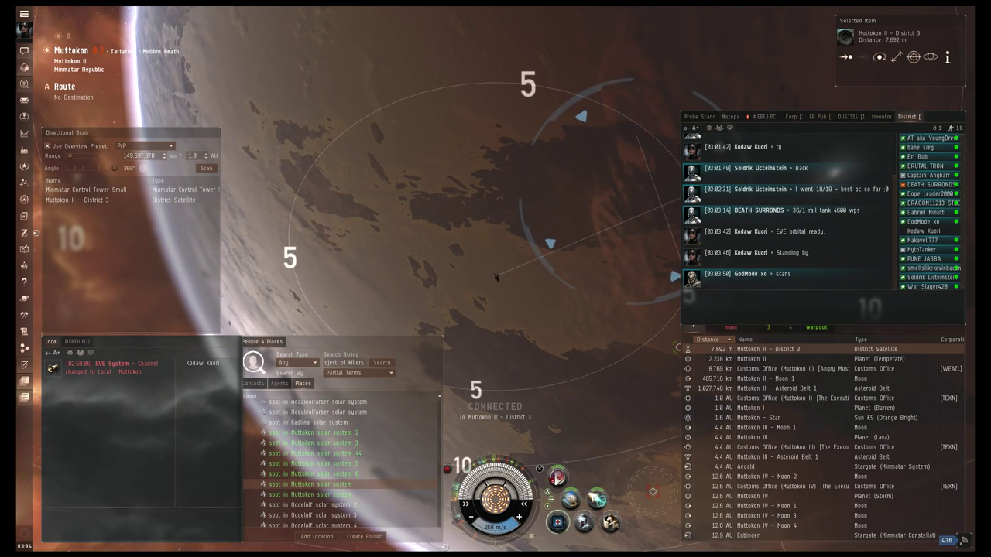
{"action": "scroll", "coordinate": [496, 279], "scroll_direction": "down", "scroll_amount": 5}
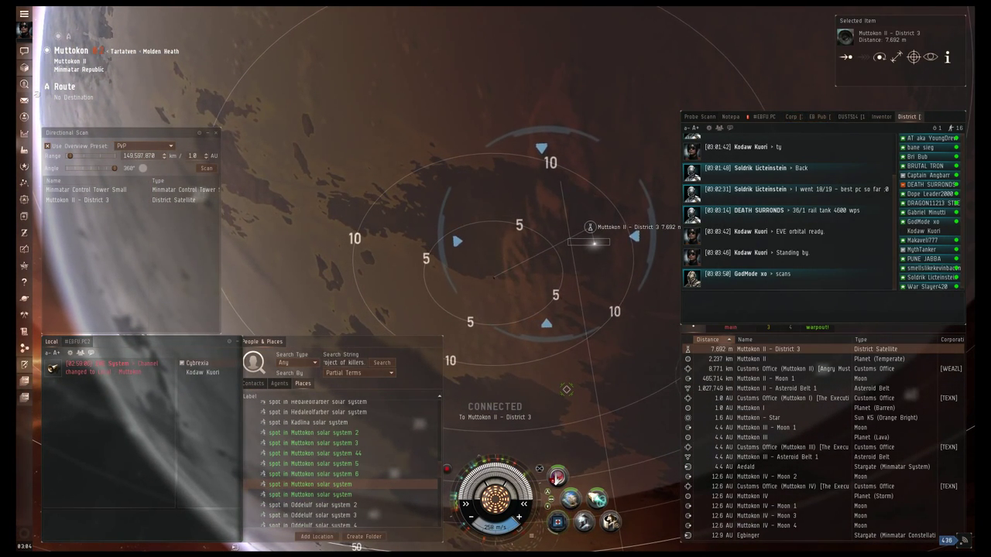
{"action": "right_click", "coordinate": [223, 367]}
{"action": "left_click", "coordinate": [240, 370]}
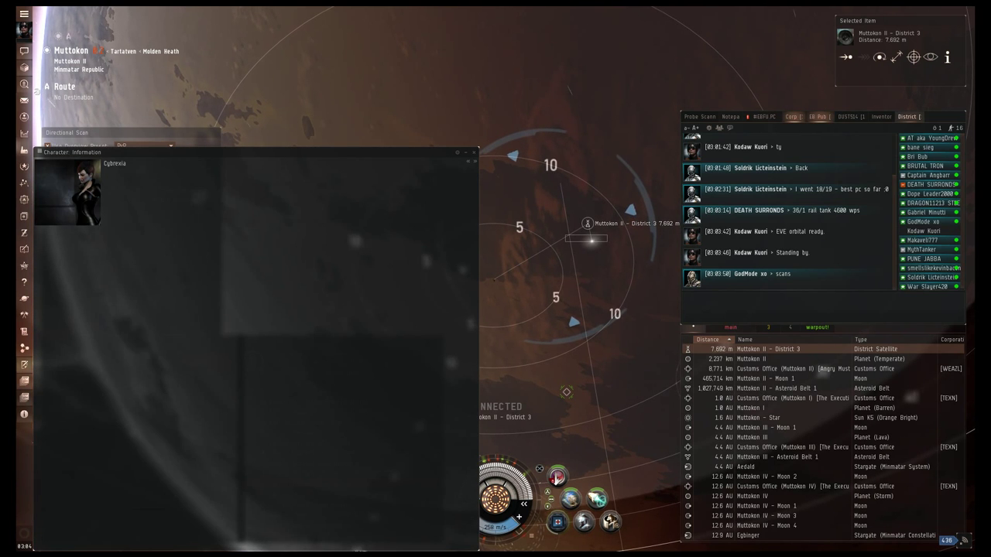
{"action": "left_click", "coordinate": [181, 257]}
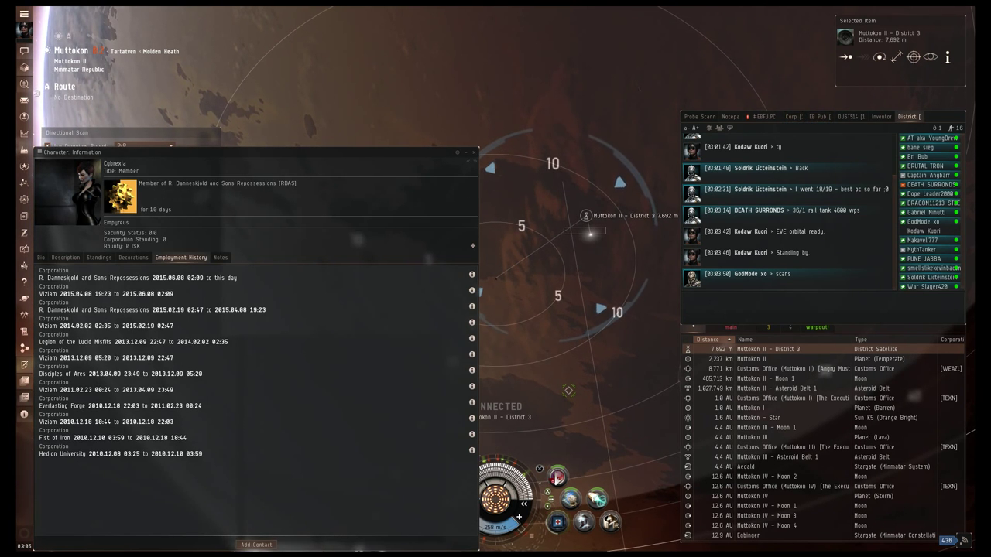
{"action": "key", "text": "ctrl+w"}
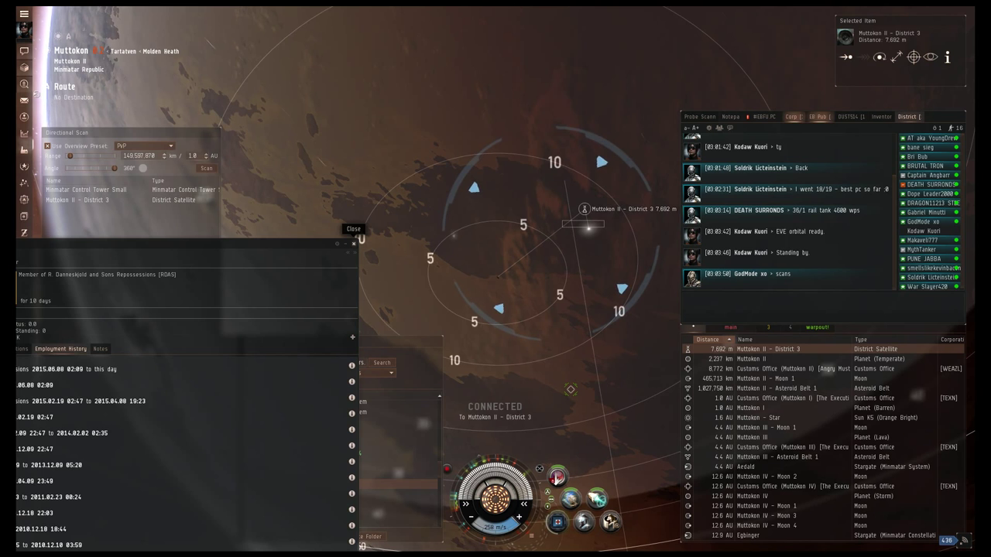
{"action": "left_click", "coordinate": [354, 243]}
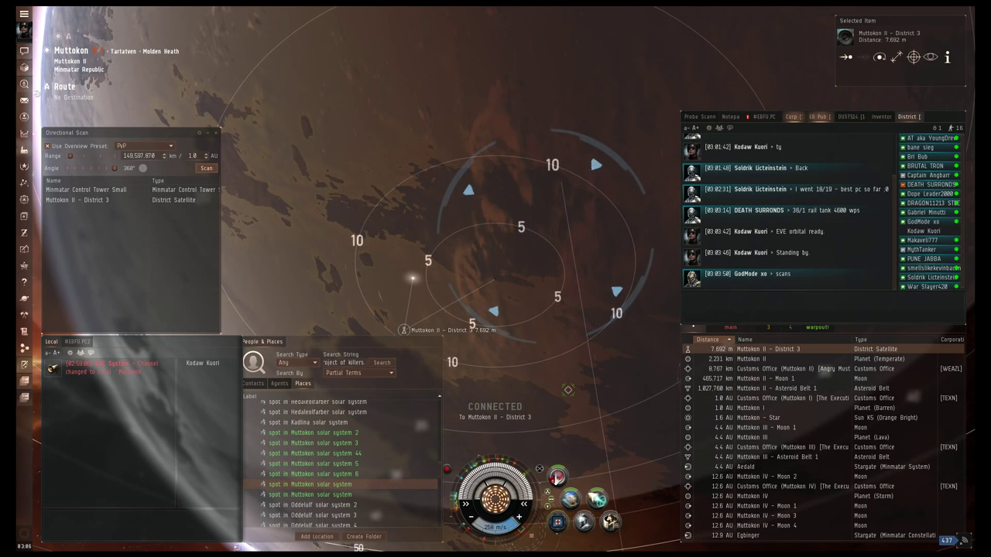
{"action": "scroll", "coordinate": [495, 286], "scroll_direction": "up", "scroll_amount": 3}
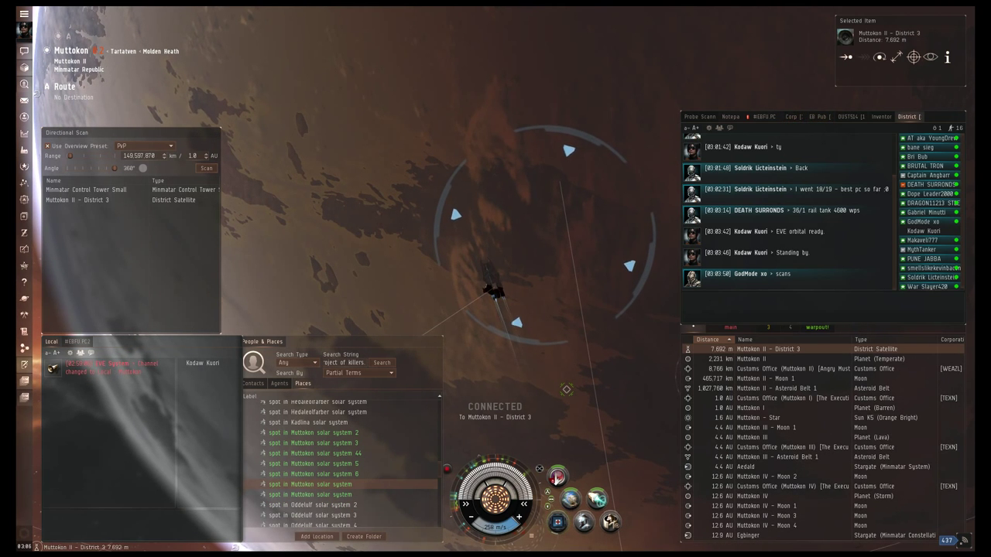
{"action": "scroll", "coordinate": [495, 279], "scroll_direction": "up", "scroll_amount": 3}
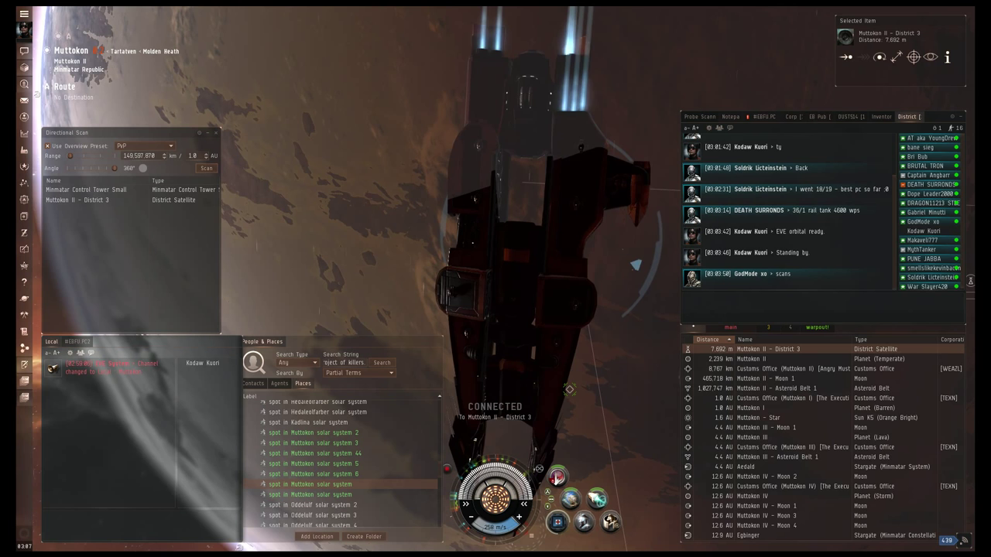
{"action": "type", "text": "ty"}
Step: Send the 'ty' reply to District chat and focus the Directional Scan window
{"action": "key", "text": "Return"}
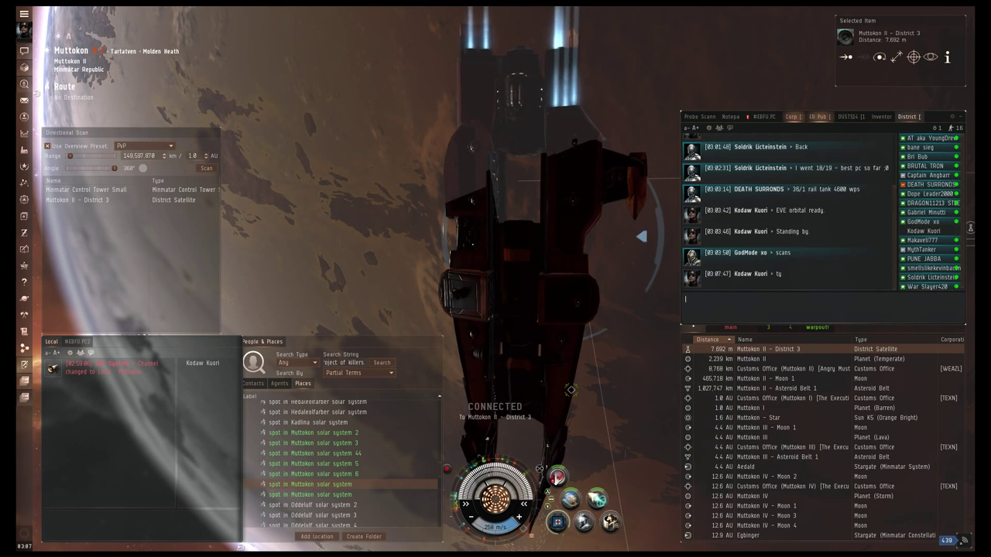
{"action": "key", "text": "alt+d"}
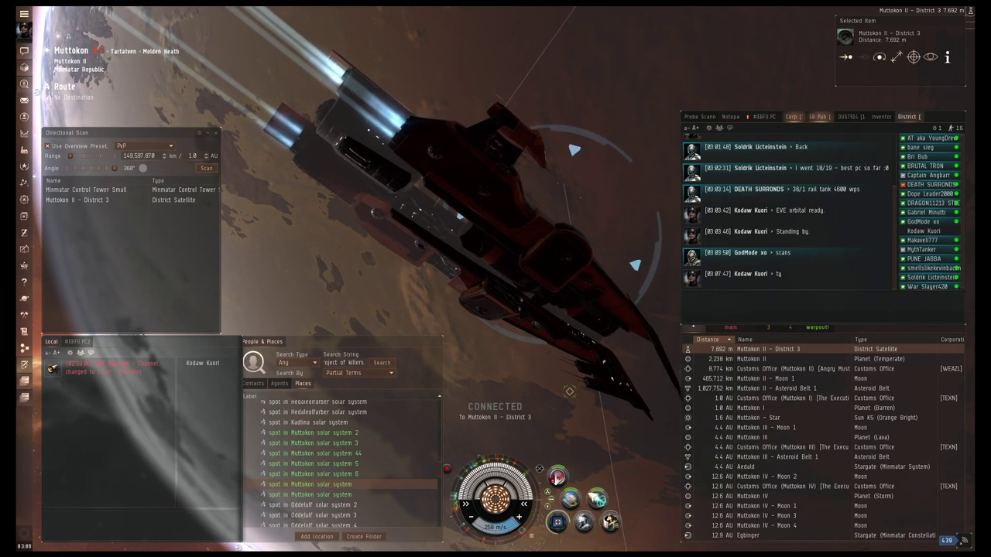
{"action": "type", "text": "10"}
Step: Apply a 10 AU range to the directional scan
{"action": "key", "text": "Return"}
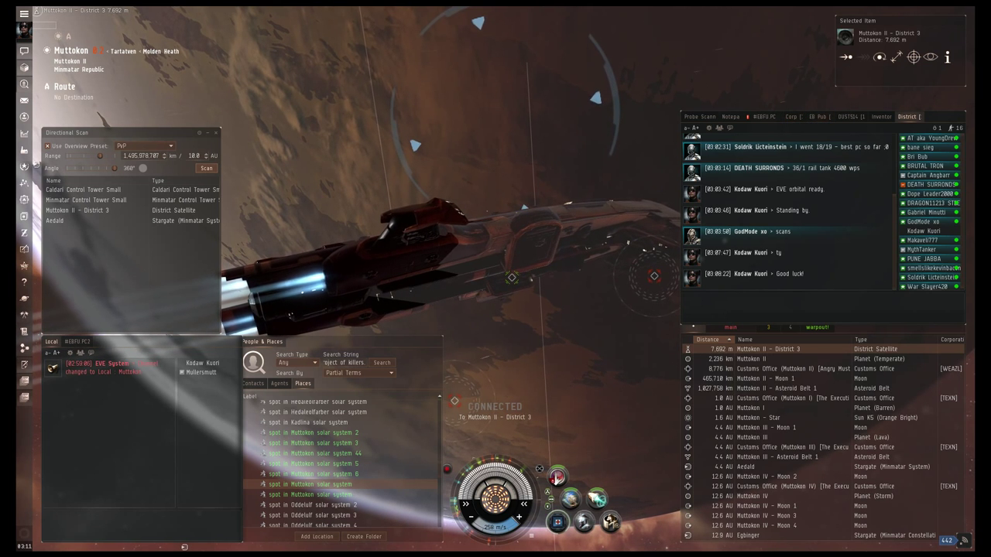
Step: Run a directional scan, drop the range slider to minimum, then rescan at 10 AU
{"action": "key", "text": "v"}
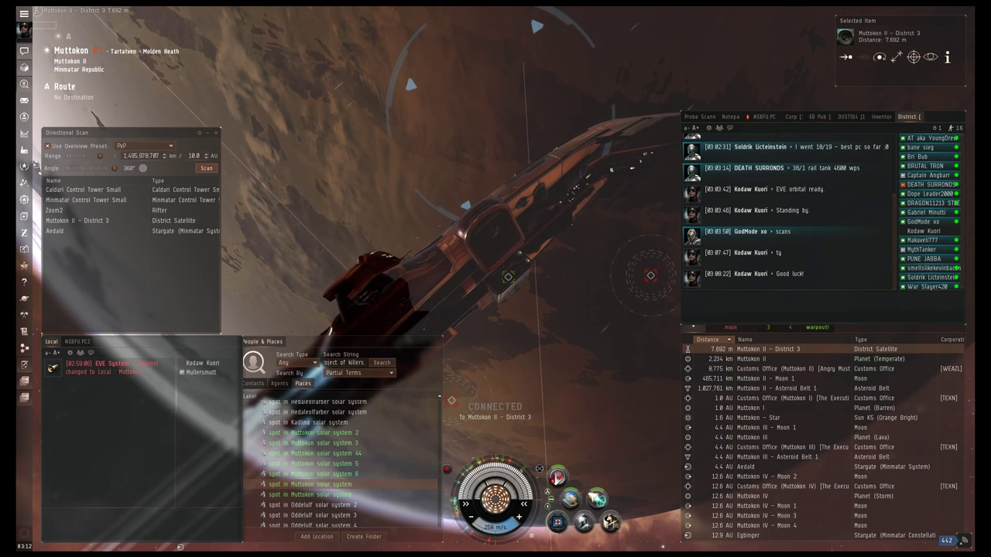
{"action": "left_click_drag", "start_coordinate": [99, 156], "coordinate": [83, 155]}
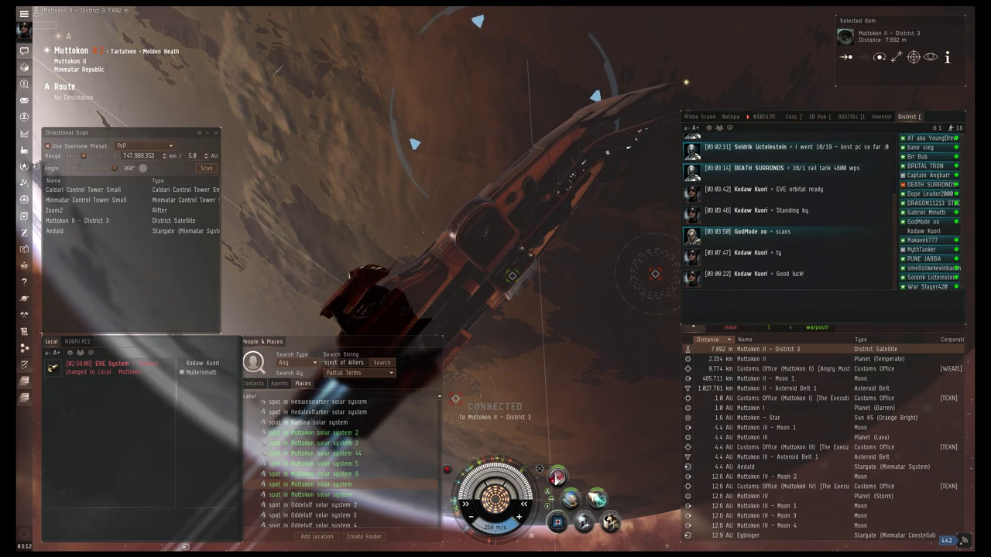
{"action": "left_click_drag", "start_coordinate": [83, 156], "coordinate": [66, 156]}
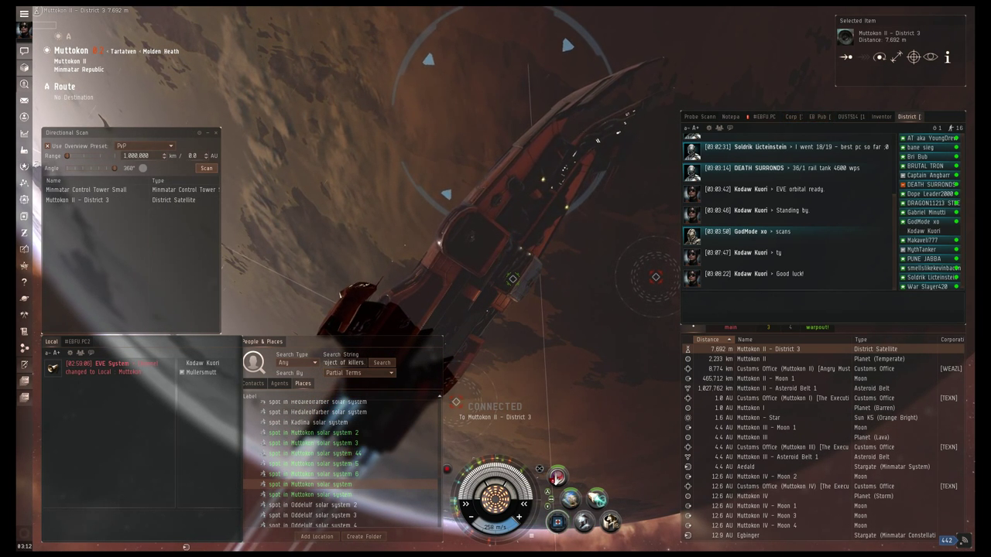
{"action": "type", "text": "14.3"}
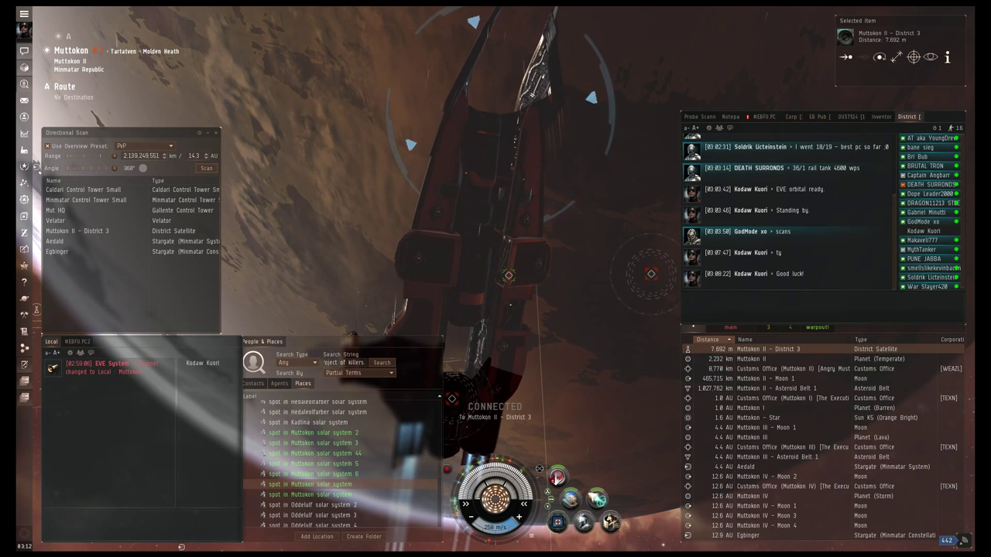
{"action": "type", "text": "10"}
{"action": "key", "text": "Return"}
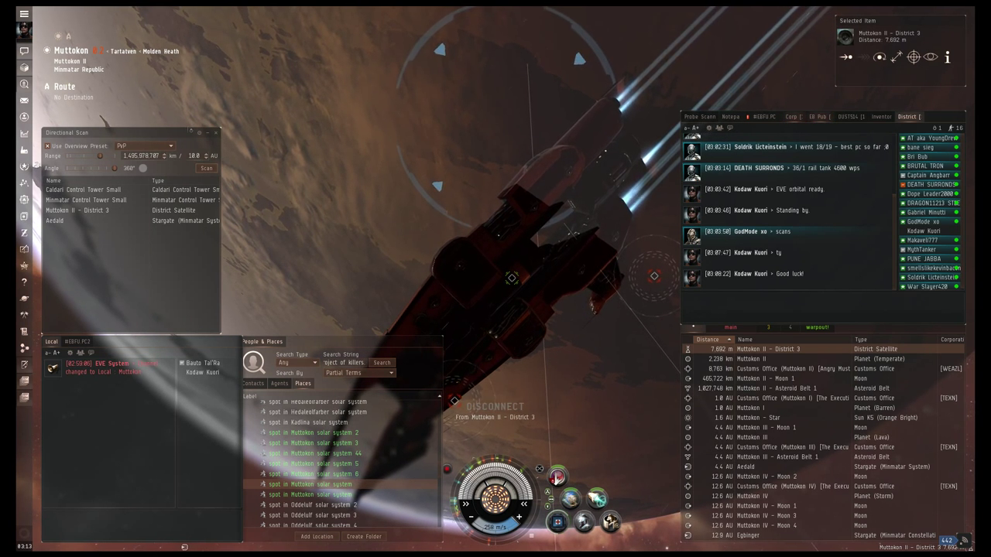
Step: Dismiss the chat channel options and cycle chat tabs to the #EBFU PC channel
{"action": "left_click", "coordinate": [708, 128]}
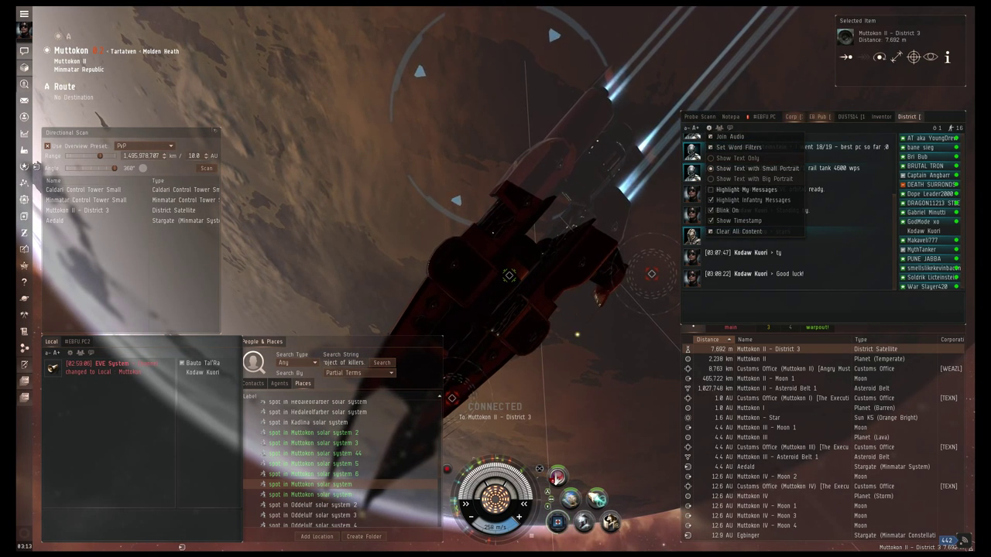
{"action": "key", "text": "Escape"}
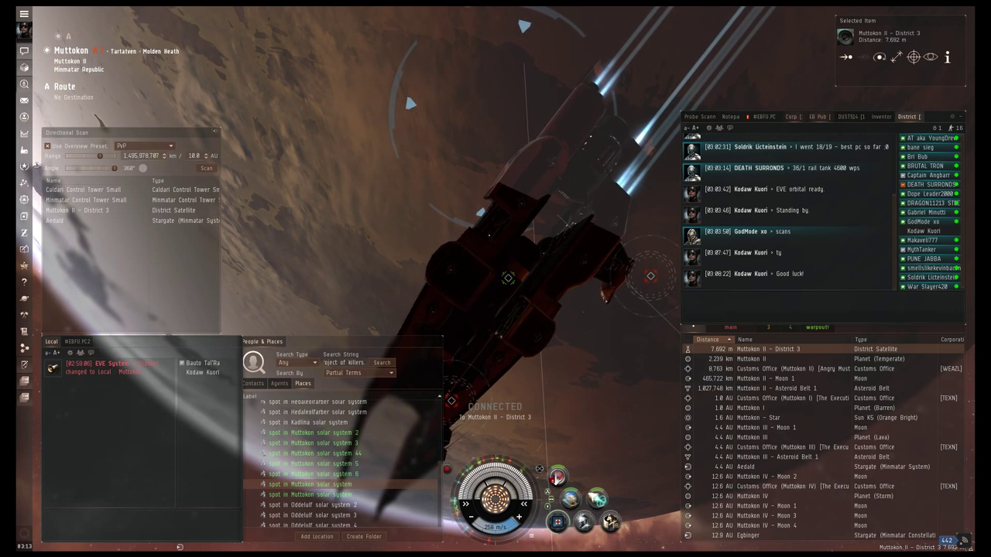
{"action": "key", "text": "ctrl+Tab"}
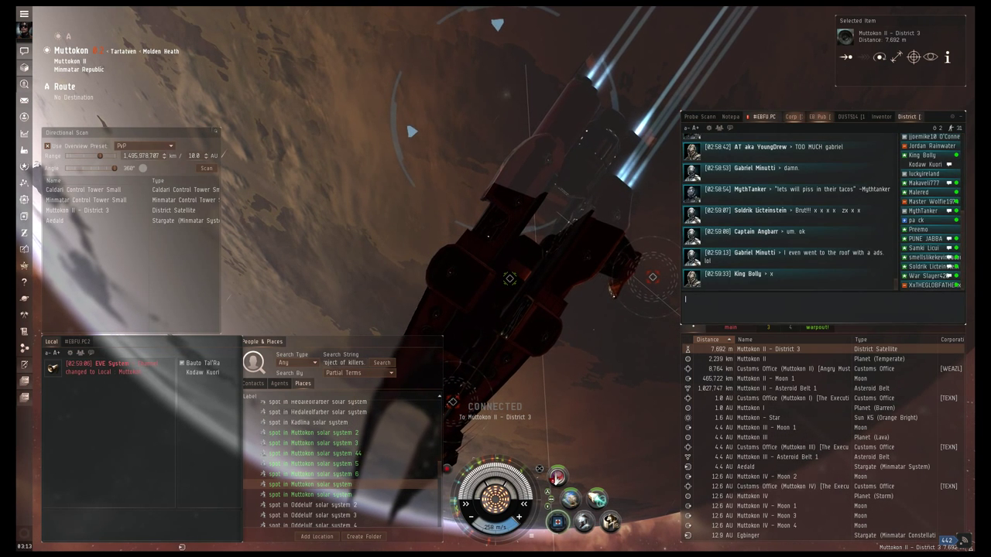
{"action": "key", "text": "ctrl+shift+Tab"}
{"action": "key", "text": "ctrl+Tab"}
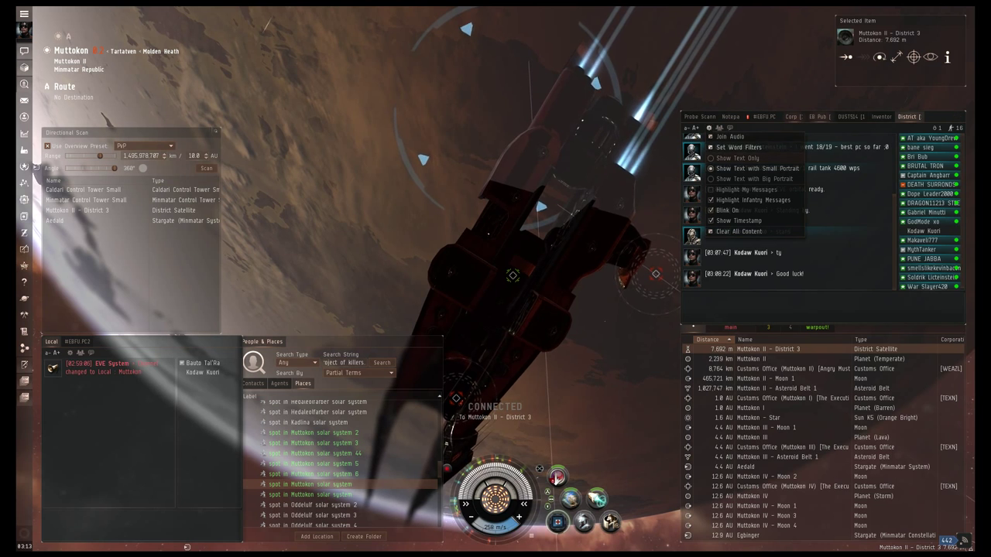
{"action": "key", "text": "ctrl+shift+Tab"}
{"action": "key", "text": "ctrl+Tab"}
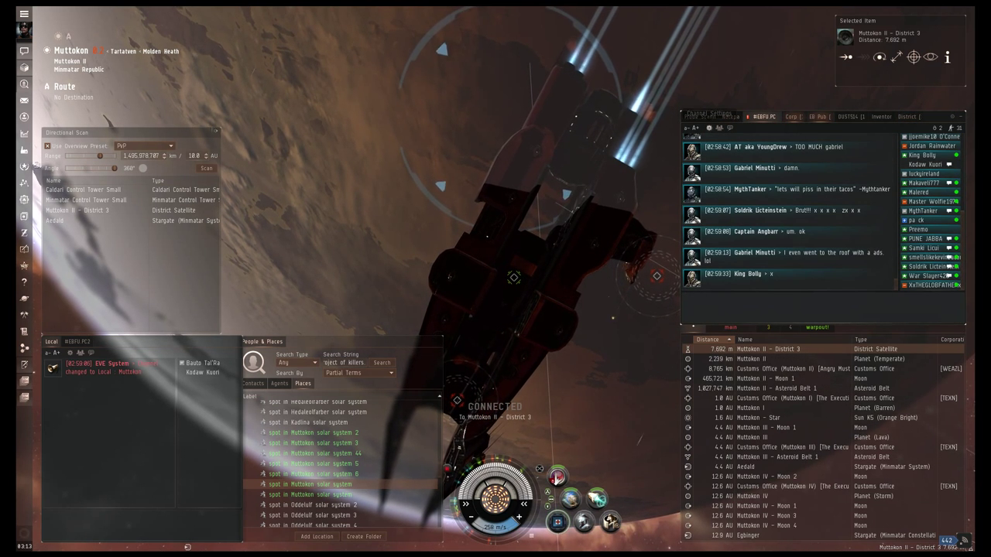
{"action": "key", "text": "ctrl+Tab"}
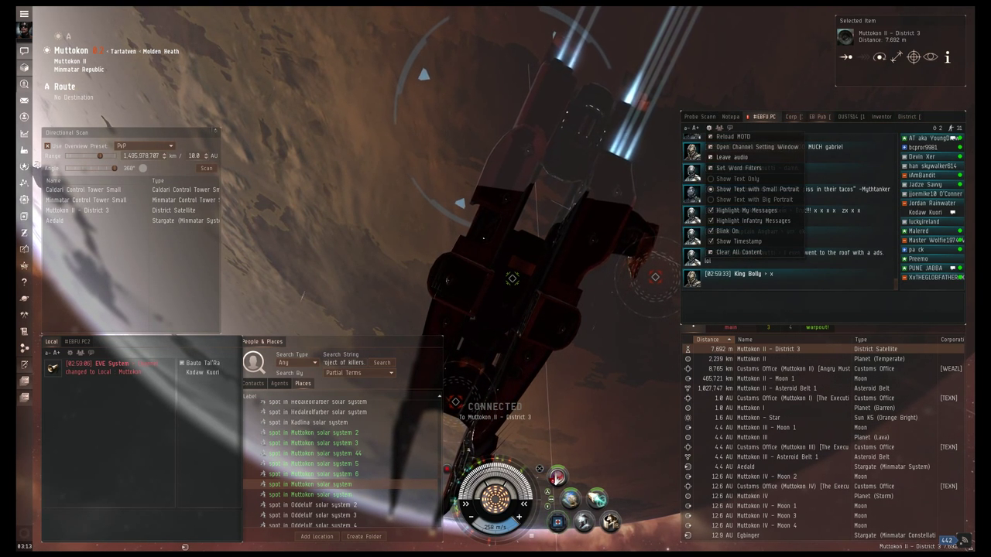
{"action": "key", "text": "ctrl+shift+Tab"}
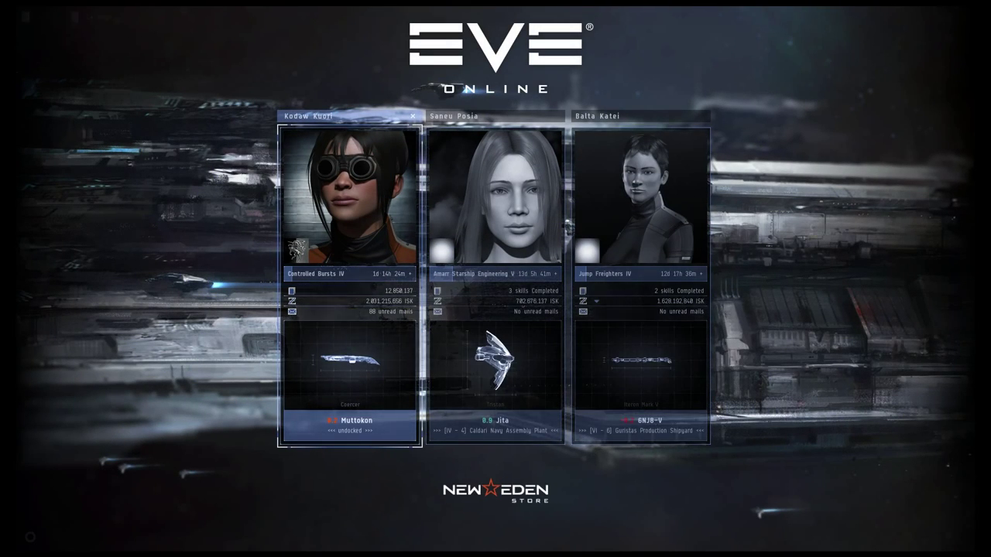
Step: Log in with the Kodaw character from the selection screen
{"action": "key", "text": "Return"}
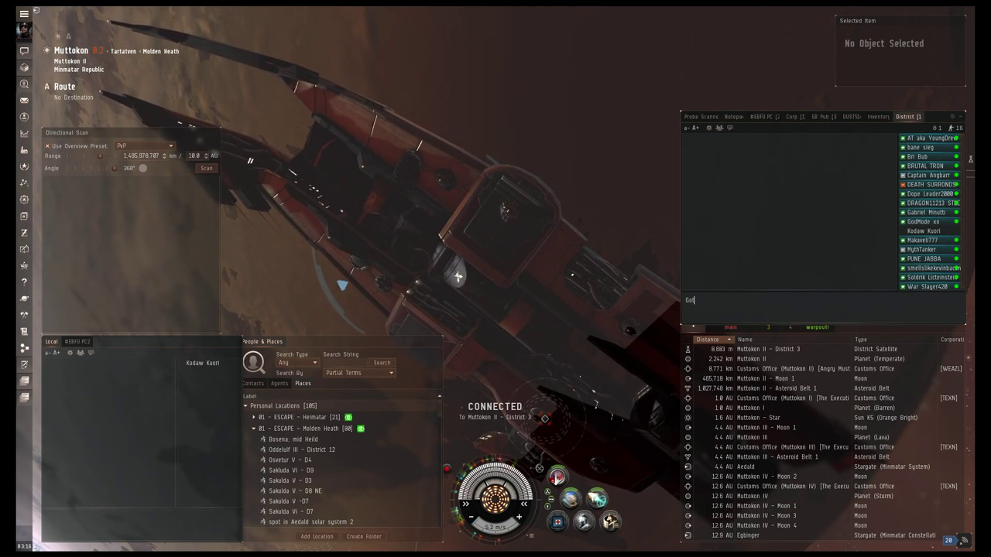
{"action": "type", "text": "Reconne"}
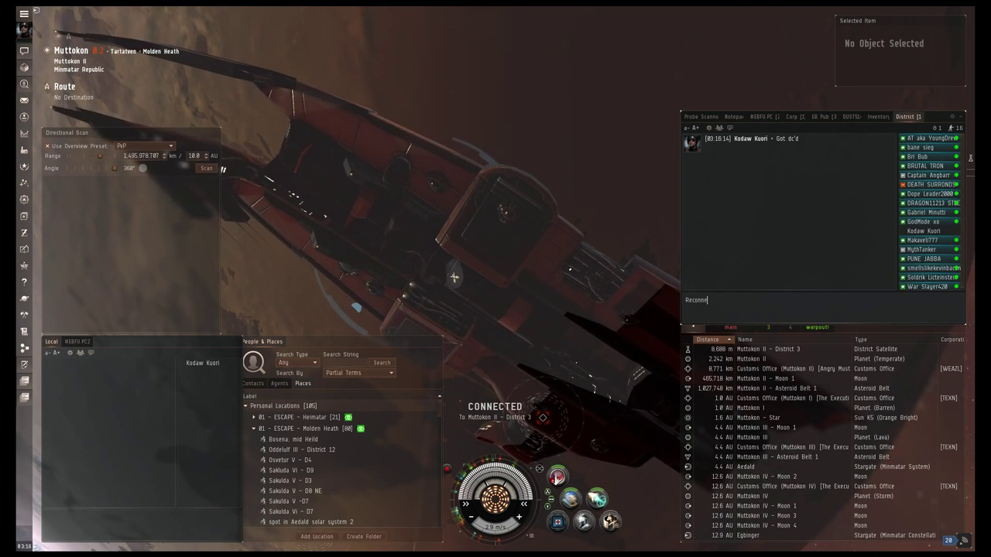
{"action": "type", "text": "cted."}
Step: Post 'Reconnected.' to District chat and join the #EBFU PC voice channel
{"action": "key", "text": "Return"}
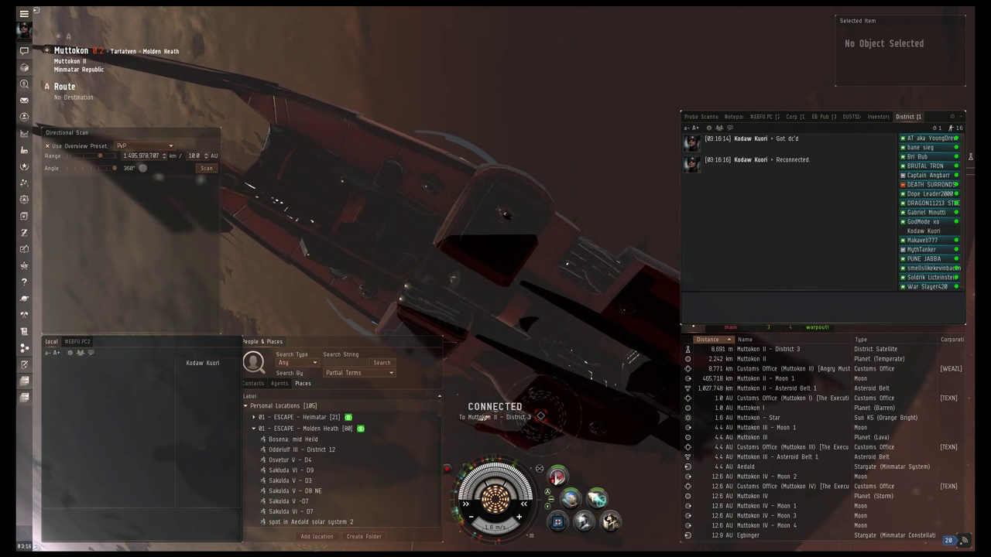
{"action": "left_click", "coordinate": [764, 116]}
{"action": "left_click", "coordinate": [708, 128]}
{"action": "left_click", "coordinate": [731, 157]}
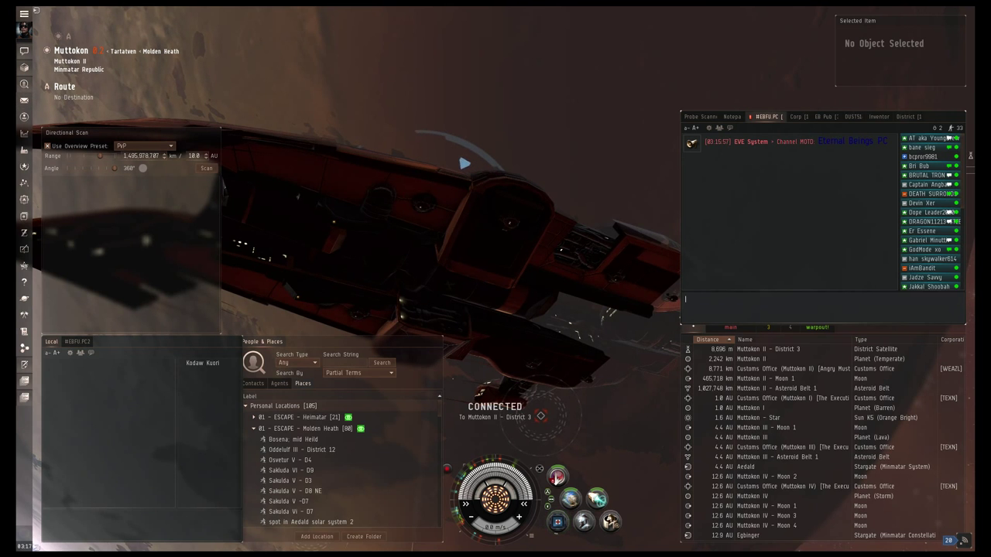
Step: Orbit Muttokon II - District 3 at 7,500 m and bring District chat back
{"action": "right_click", "coordinate": [763, 349]}
{"action": "mouse_move", "coordinate": [775, 360]}
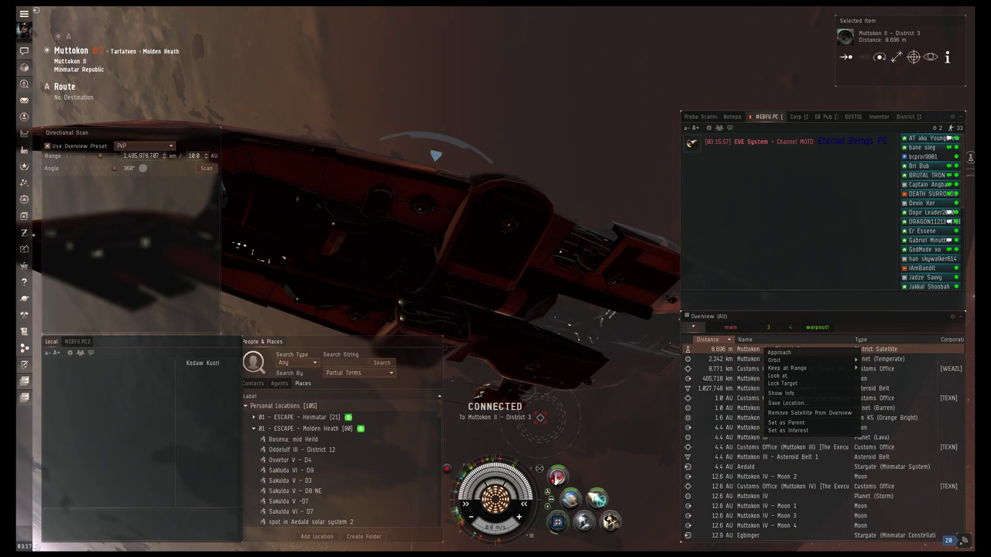
{"action": "left_click", "coordinate": [875, 392]}
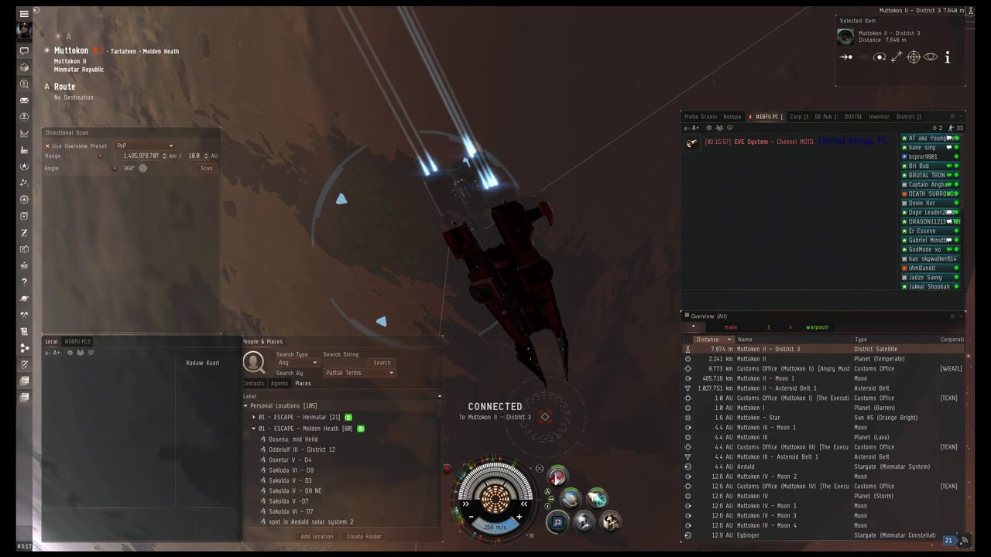
{"action": "key", "text": "ctrl+Tab"}
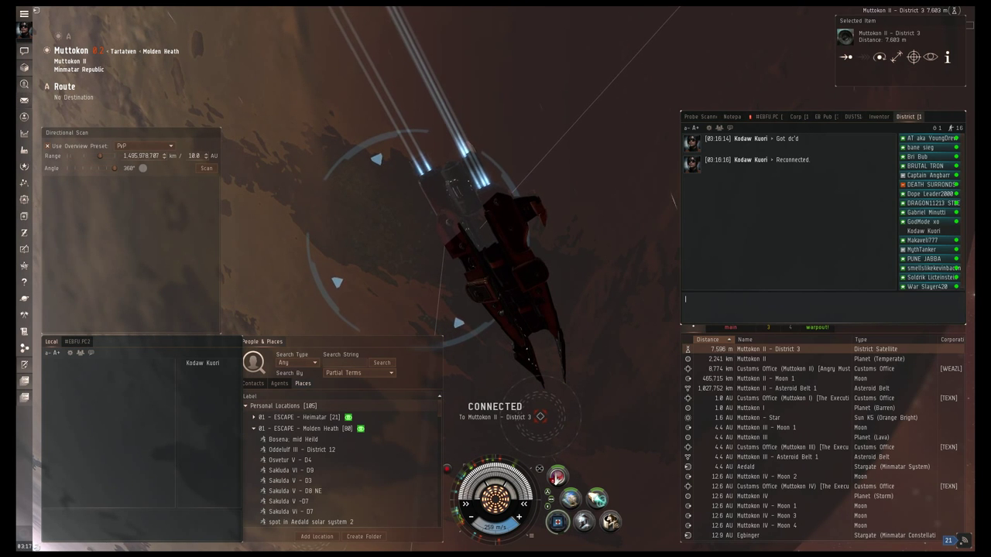
{"action": "type", "text": "EVE orbital sta"}
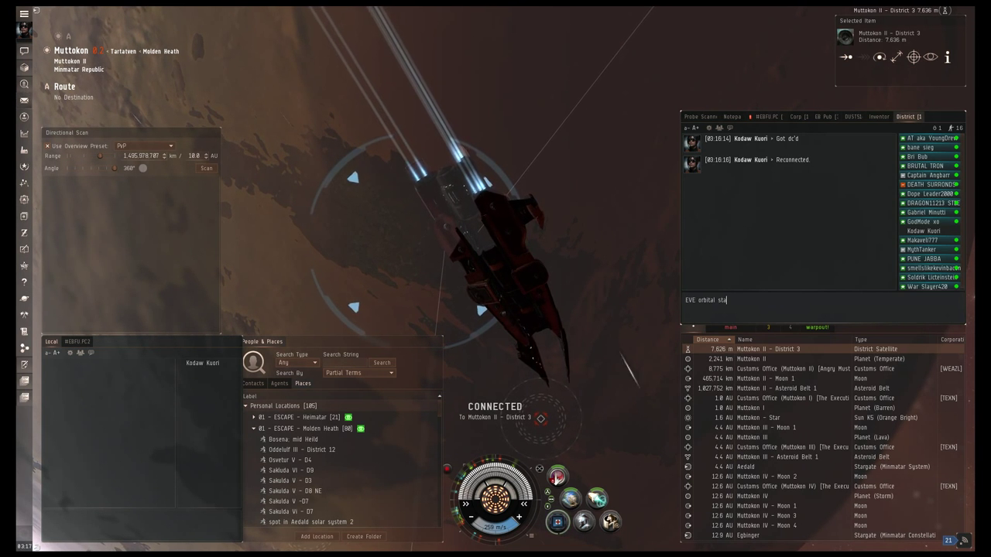
{"action": "type", "text": "nding by."}
Step: Post 'EVE orbital standing by.' to District chat
{"action": "key", "text": "Return"}
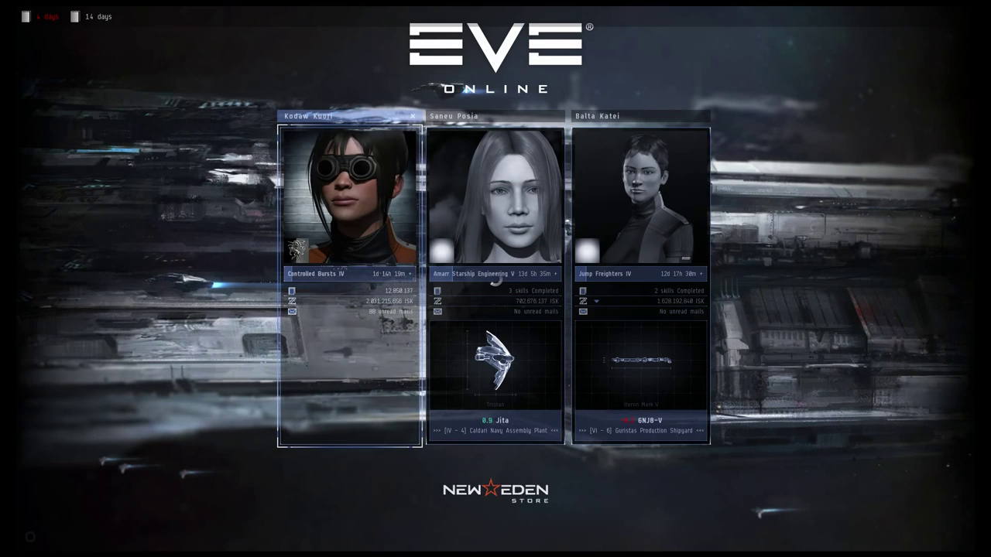
Step: Log the character back in and dismiss the stray chat channel options menu
{"action": "key", "text": "Return"}
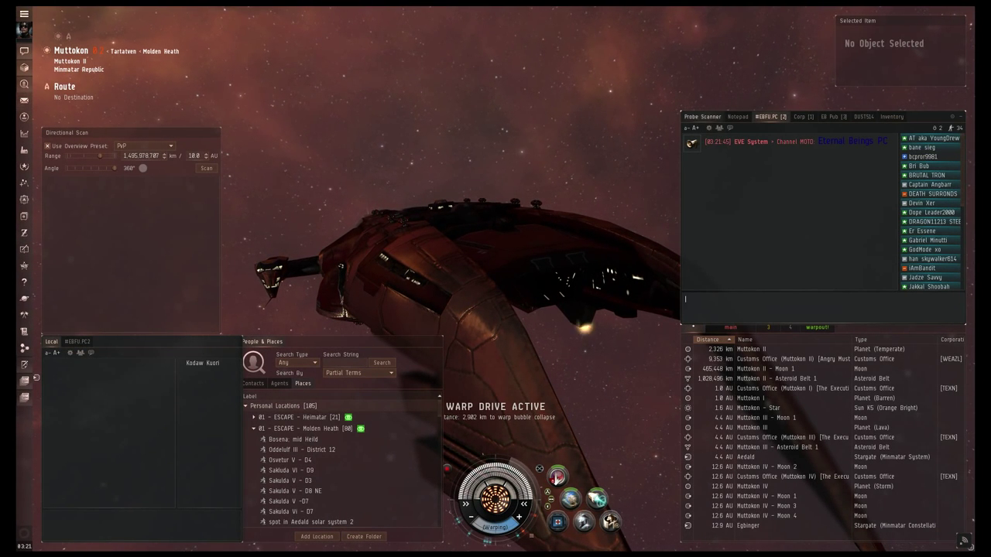
{"action": "right_click", "coordinate": [686, 113]}
{"action": "key", "text": "Escape"}
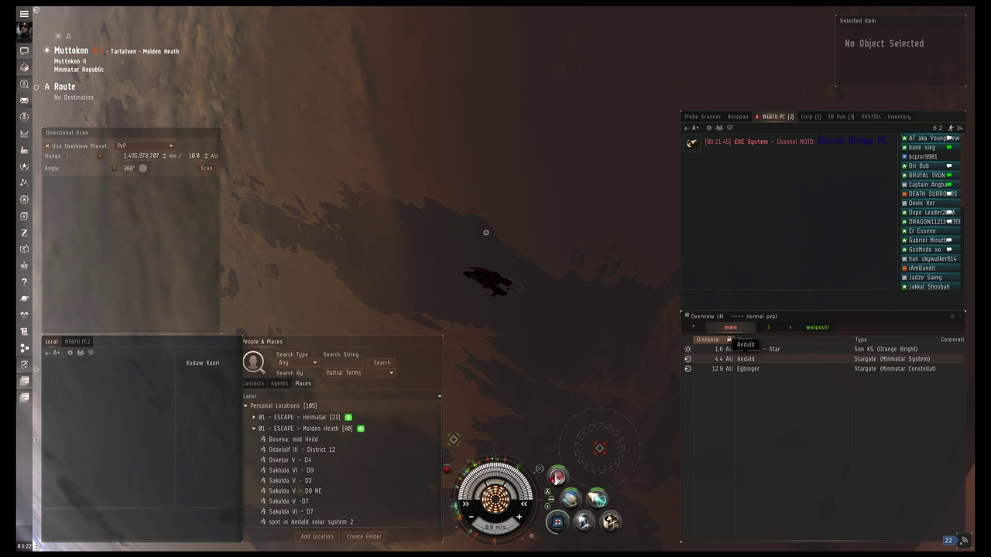
Step: Warp to within 0 m of the Aedald stargate and jump into Aedald
{"action": "right_click", "coordinate": [742, 358]}
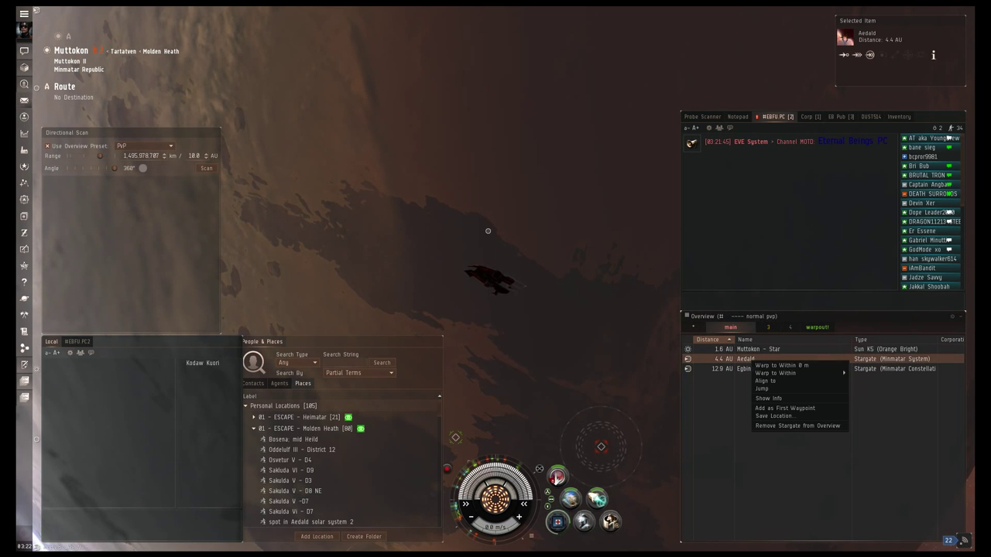
{"action": "left_click", "coordinate": [774, 389]}
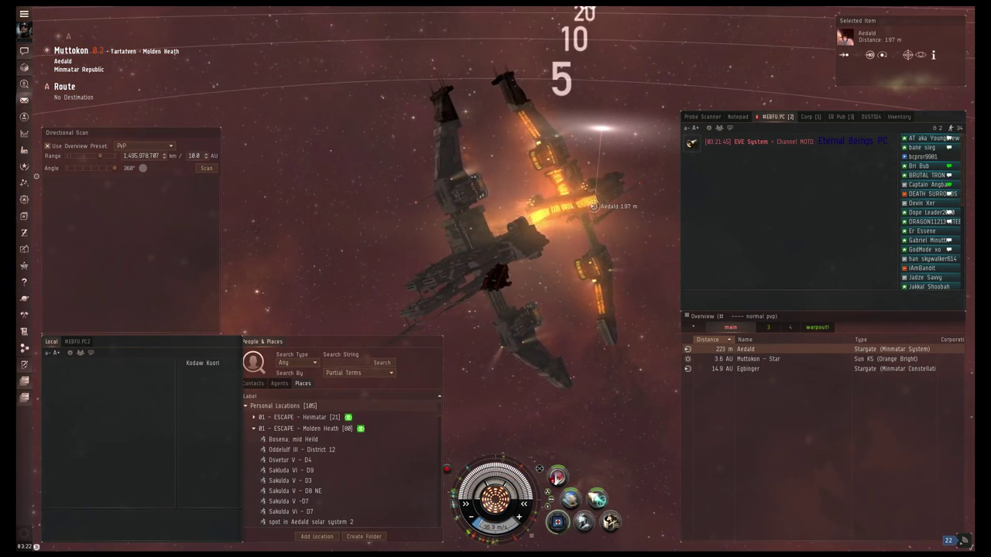
{"action": "key", "text": "d"}
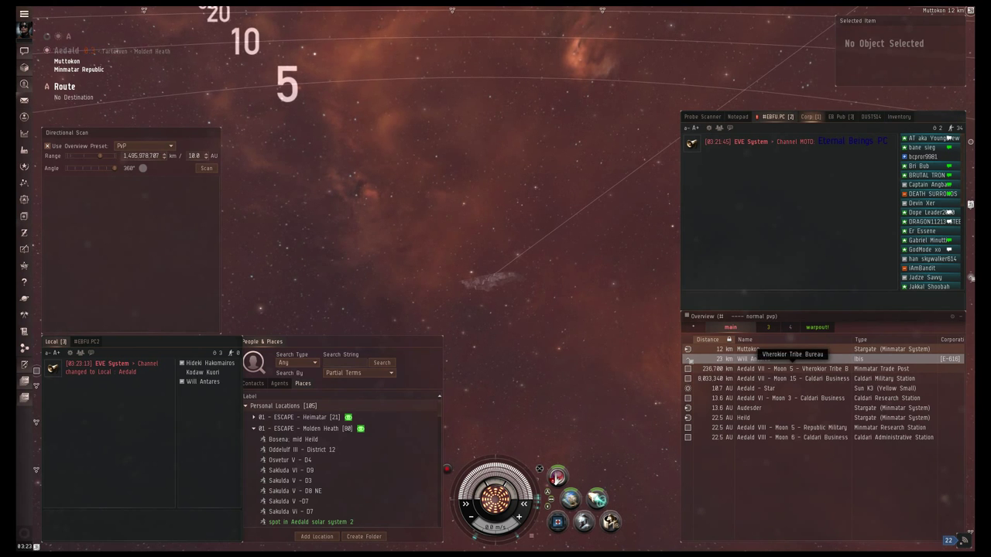
Step: Warp to the Aedald VII - Moon 5 Vherokior Tribe Bureau station and request docking
{"action": "right_click", "coordinate": [743, 369]}
{"action": "left_click", "coordinate": [821, 388]}
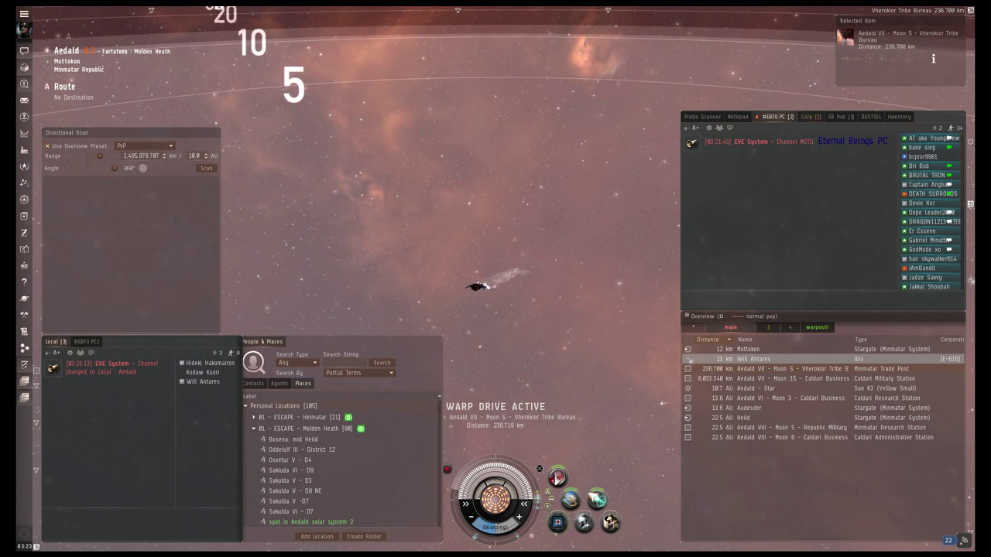
{"action": "right_click", "coordinate": [737, 360]}
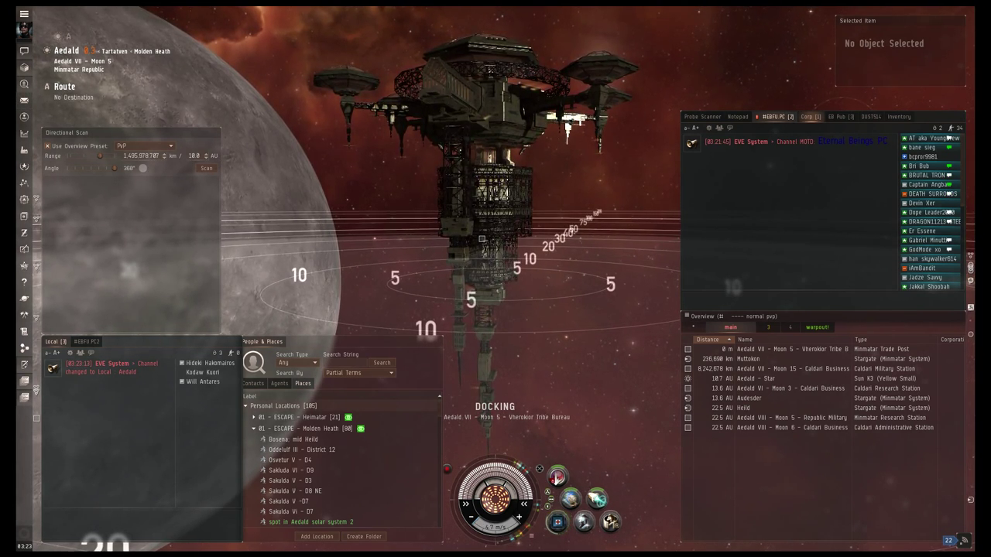
{"action": "left_click", "coordinate": [465, 125]}
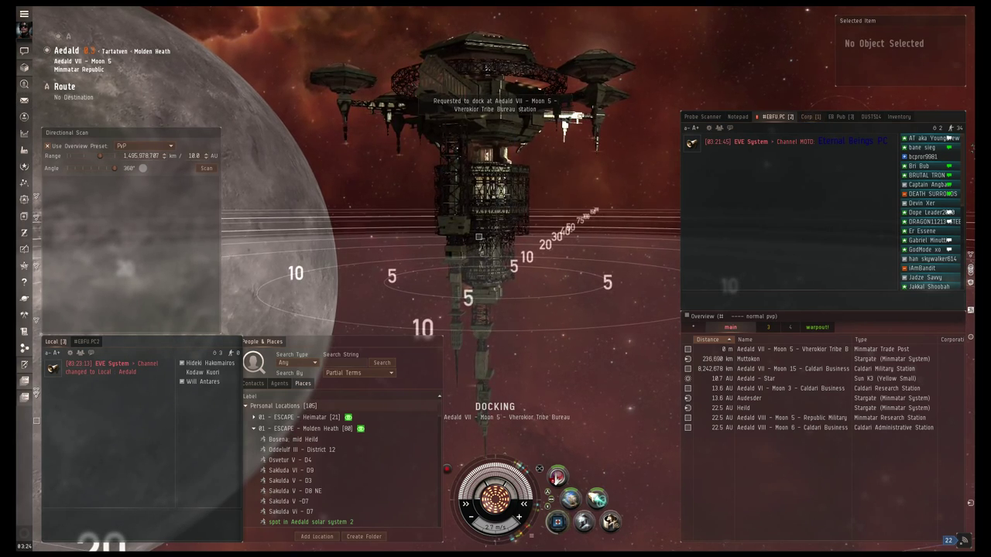